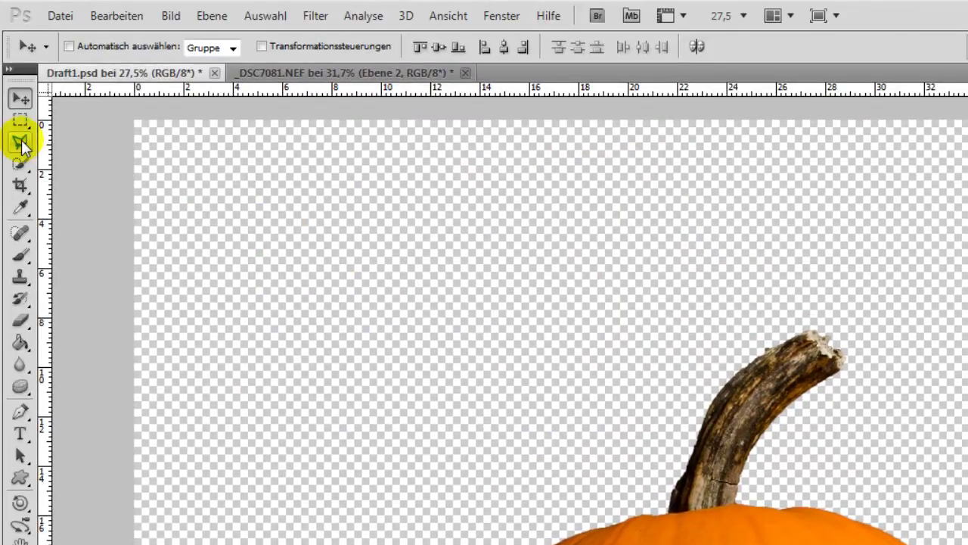
Cut away the pumpkin's stem and top slice along a jagged polygonal outline, then deselect
{"action": "left_click", "coordinate": [20, 143]}
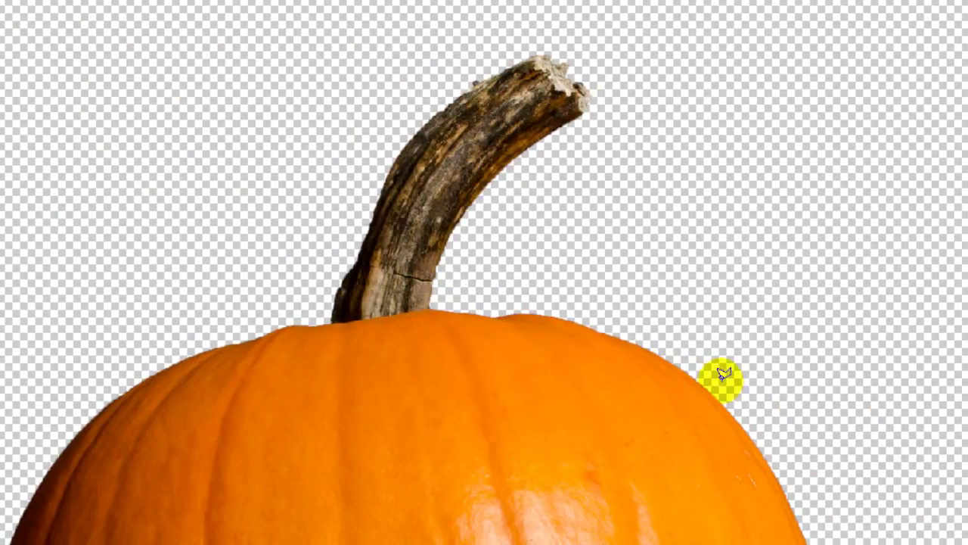
{"action": "left_click_drag", "start_coordinate": [721, 378], "coordinate": [635, 370]}
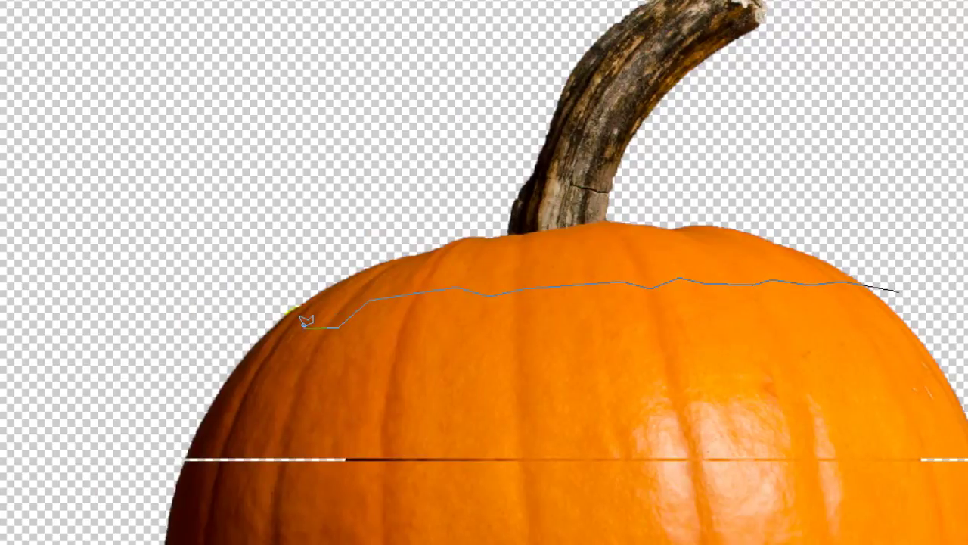
{"action": "left_click", "coordinate": [249, 331]}
{"action": "left_click", "coordinate": [308, 270]}
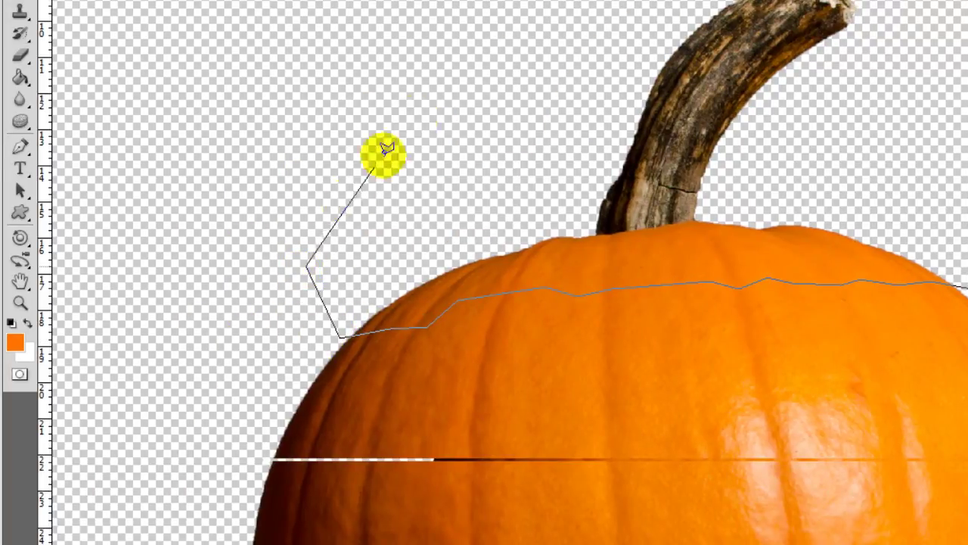
{"action": "left_click", "coordinate": [638, 134]}
{"action": "left_click", "coordinate": [702, 184]}
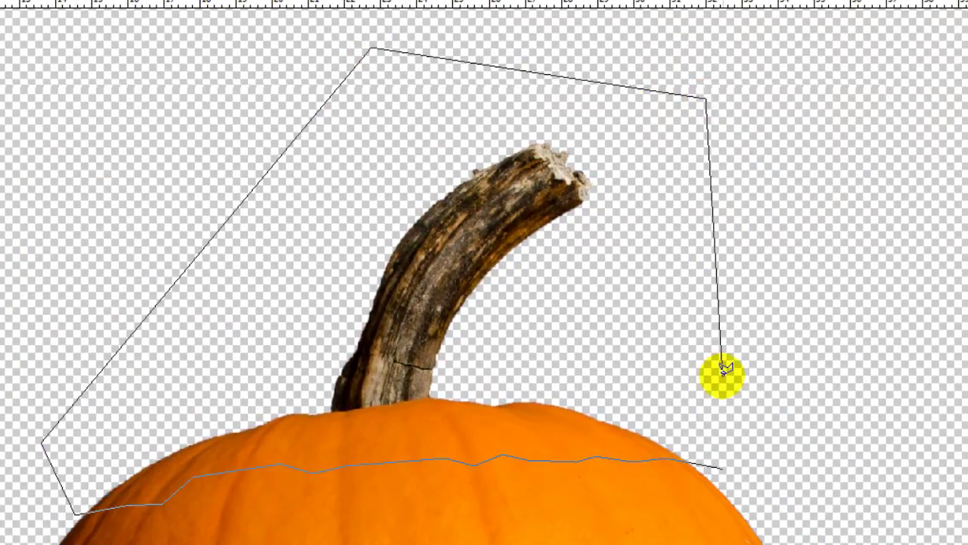
{"action": "double_click", "coordinate": [722, 368]}
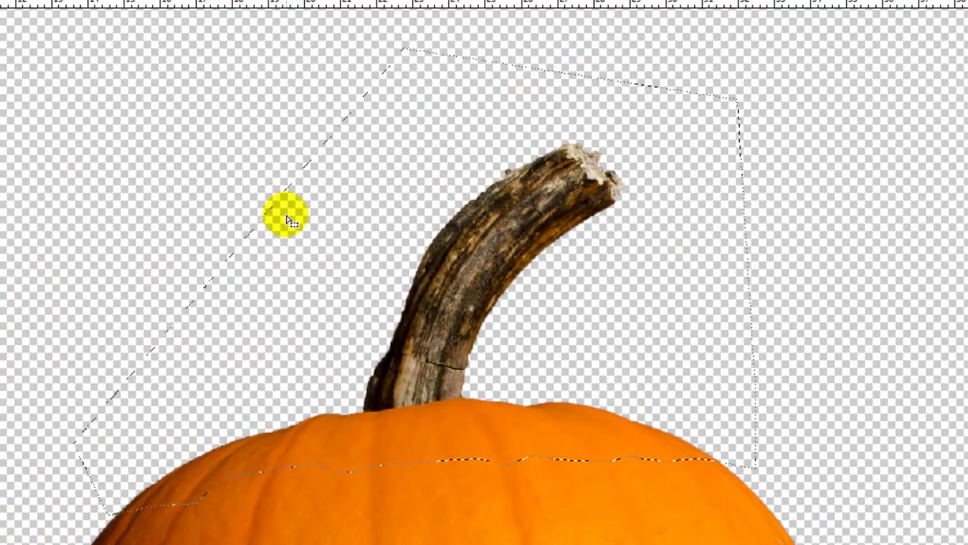
{"action": "key", "text": "Delete"}
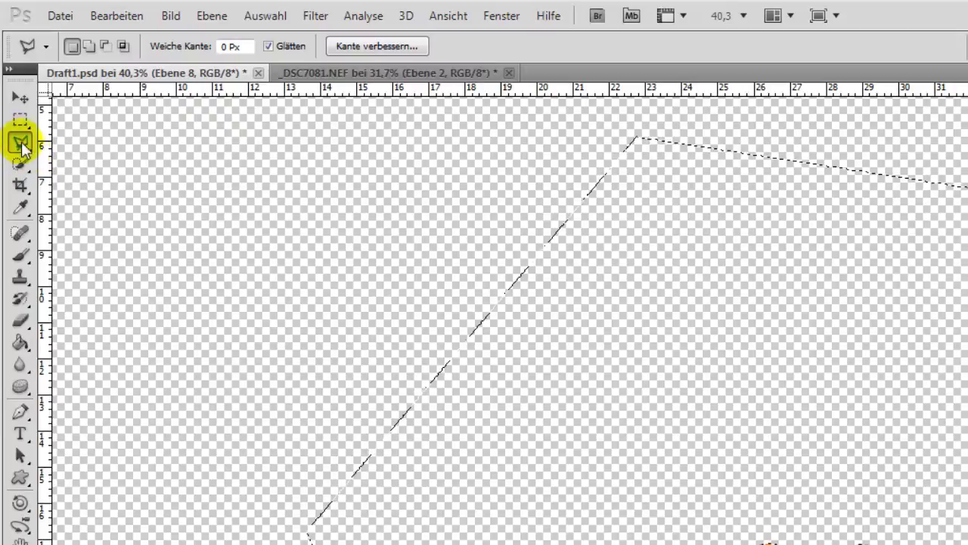
{"action": "left_click", "coordinate": [20, 119]}
{"action": "left_click", "coordinate": [104, 159]}
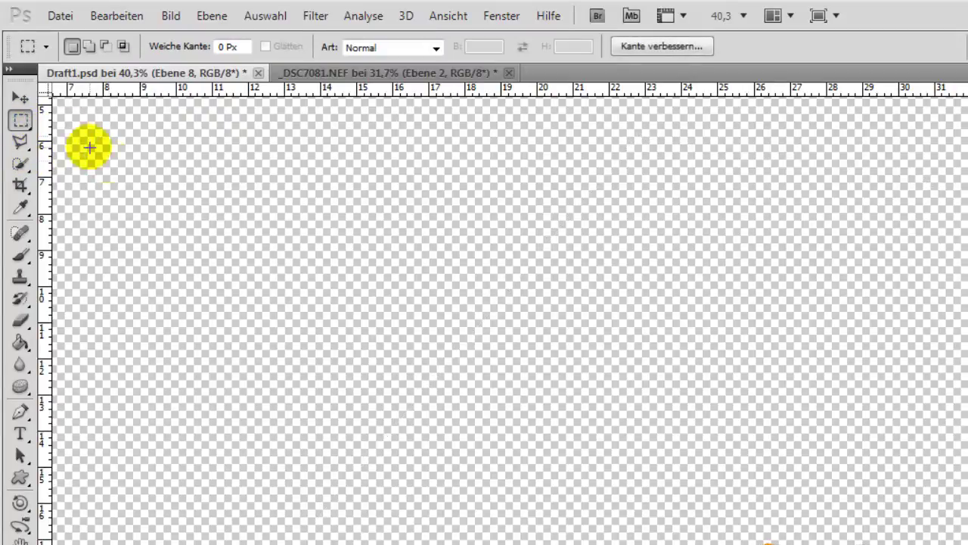
Drag the stemmed lid from _DSC7081.NEF into Draft1.psd and place it above the cut pumpkin
{"action": "left_click", "coordinate": [21, 98]}
{"action": "left_click", "coordinate": [288, 73]}
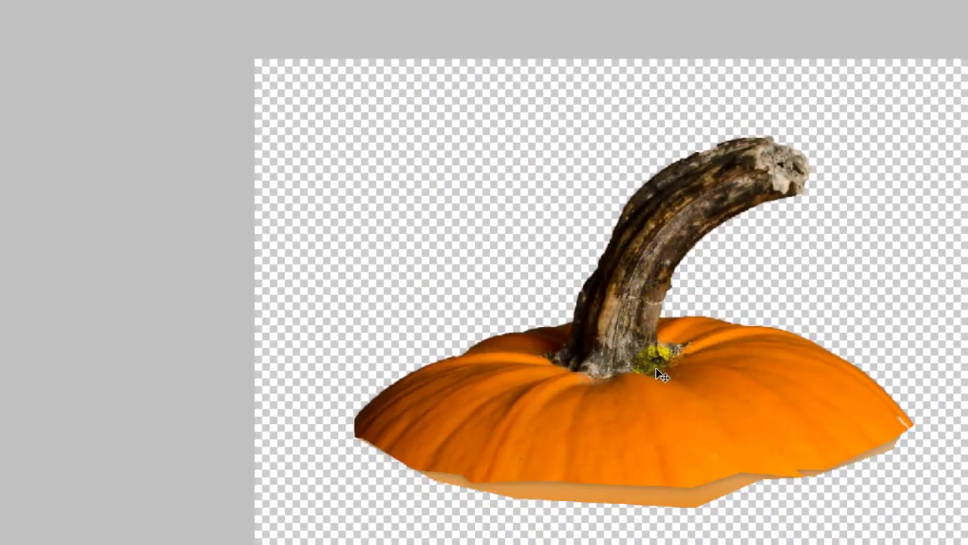
{"action": "mouse_move", "coordinate": [662, 375]}
{"action": "left_mouse_down"}
{"action": "mouse_move", "coordinate": [159, 80]}
{"action": "mouse_move", "coordinate": [649, 245]}
{"action": "left_mouse_up"}
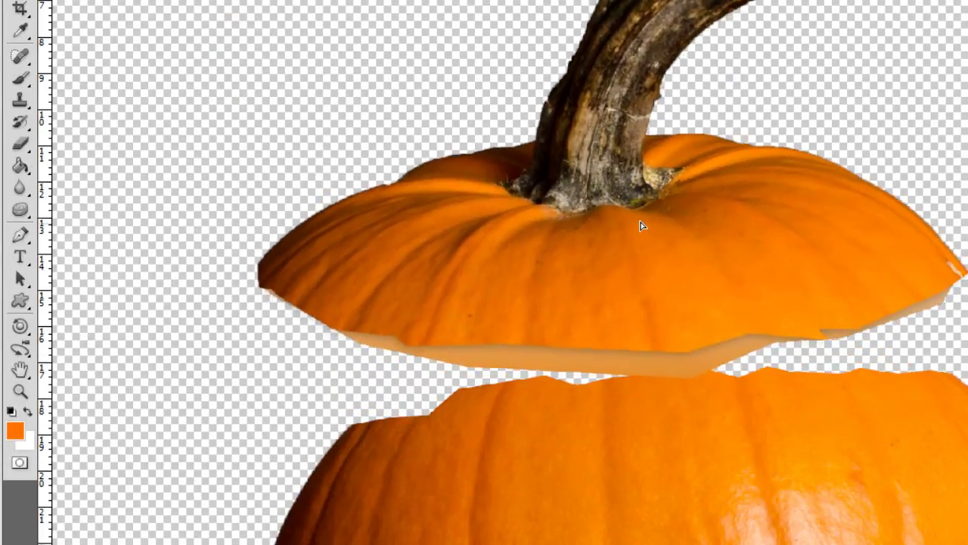
{"action": "left_click_drag", "start_coordinate": [649, 245], "coordinate": [631, 219]}
{"action": "scroll", "coordinate": [671, 249], "scroll_direction": "down", "scroll_amount": 2}
{"action": "scroll", "coordinate": [694, 270], "scroll_direction": "down", "scroll_amount": 1}
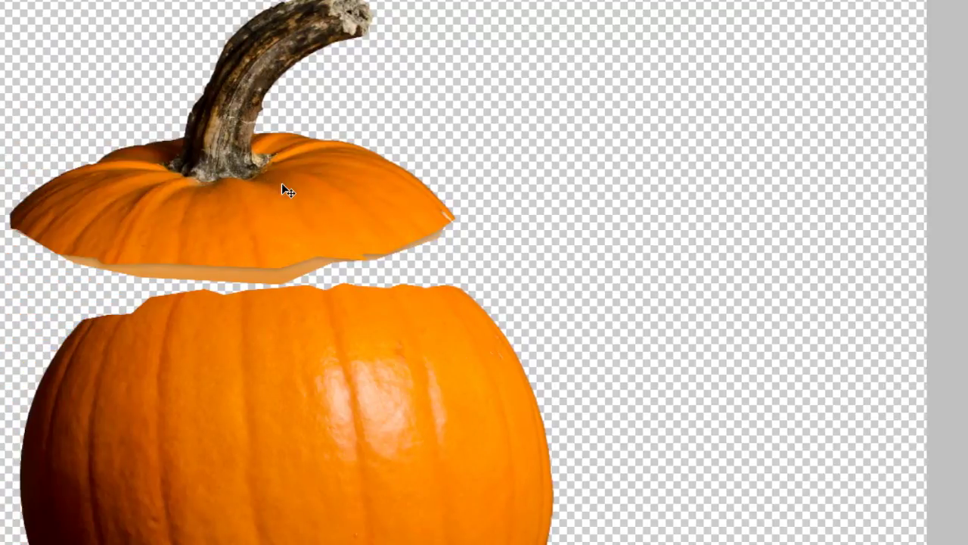
{"action": "key", "text": "ctrl+t"}
Scale, rotate and position the lid tilted above the rim, and move Ebene 11 below Ebene 8
{"action": "mouse_move", "coordinate": [460, 281]}
{"action": "left_mouse_down"}
{"action": "mouse_move", "coordinate": [408, 244]}
{"action": "mouse_move", "coordinate": [476, 156]}
{"action": "left_mouse_up"}
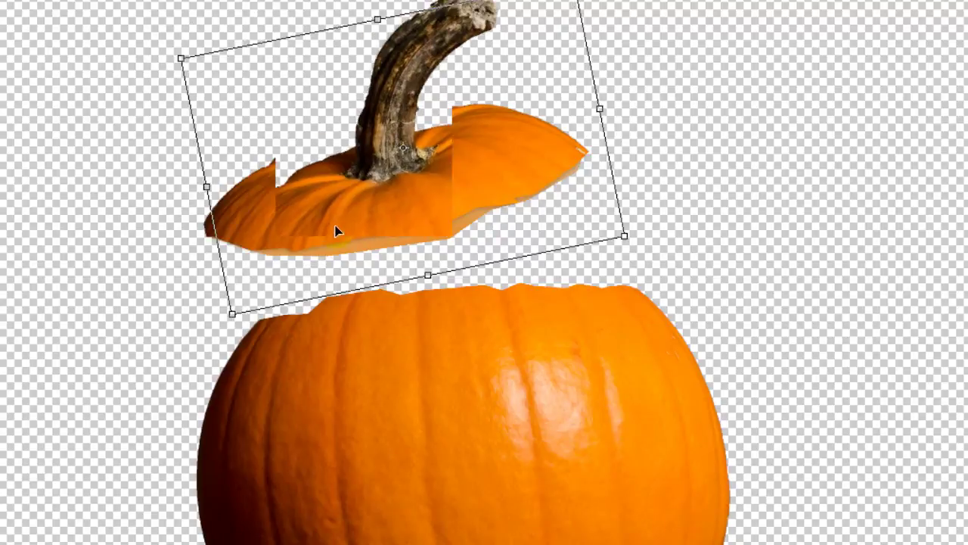
{"action": "left_click_drag", "start_coordinate": [338, 231], "coordinate": [324, 238]}
{"action": "left_click_drag", "start_coordinate": [643, 222], "coordinate": [674, 210]}
{"action": "left_click_drag", "start_coordinate": [392, 239], "coordinate": [398, 243]}
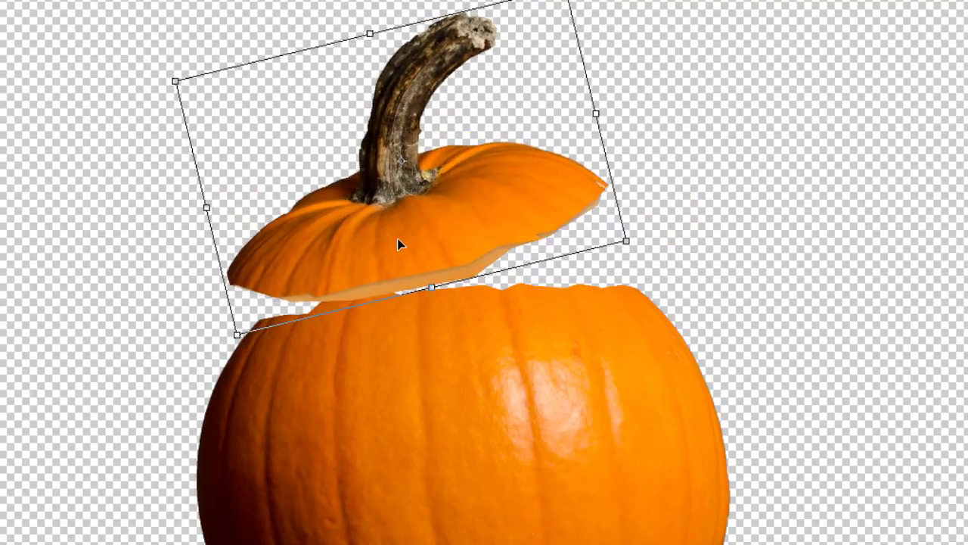
{"action": "left_click_drag", "start_coordinate": [615, 171], "coordinate": [683, 149]}
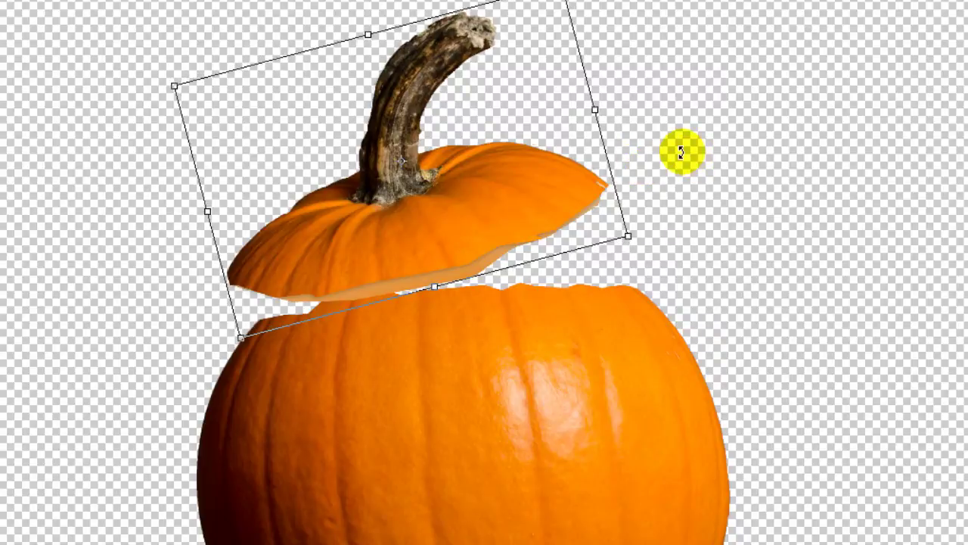
{"action": "left_click_drag", "start_coordinate": [512, 222], "coordinate": [504, 224]}
{"action": "left_click_drag", "start_coordinate": [609, 225], "coordinate": [687, 190]}
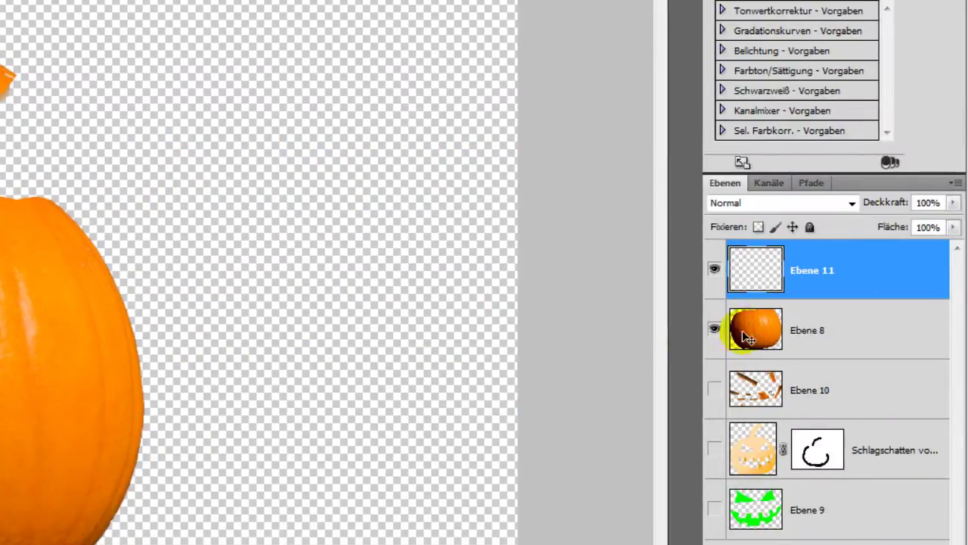
{"action": "left_click_drag", "start_coordinate": [757, 271], "coordinate": [756, 341]}
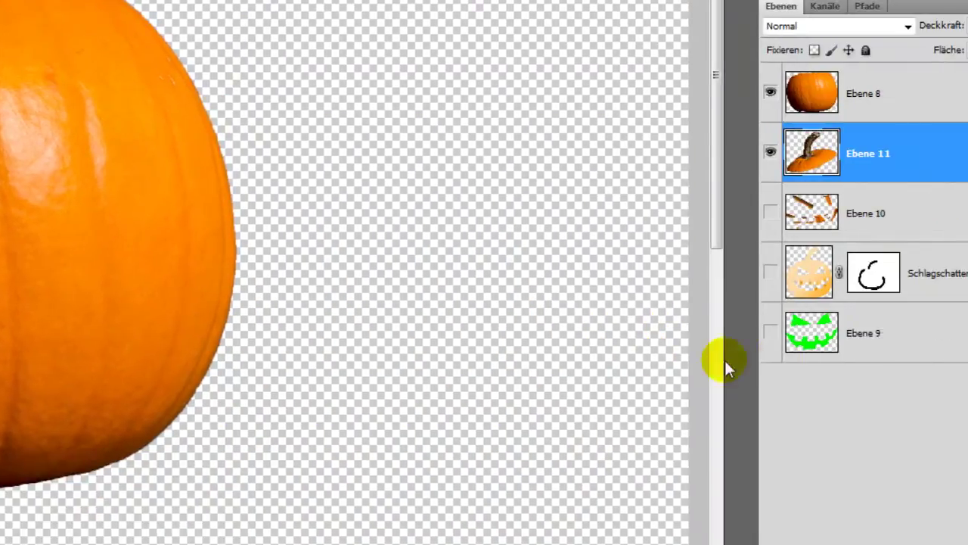
Load Ebene 9's face shape as a selection and delete the eyes and mouth from Ebene 8
{"action": "left_click", "coordinate": [754, 333], "text": "ctrl"}
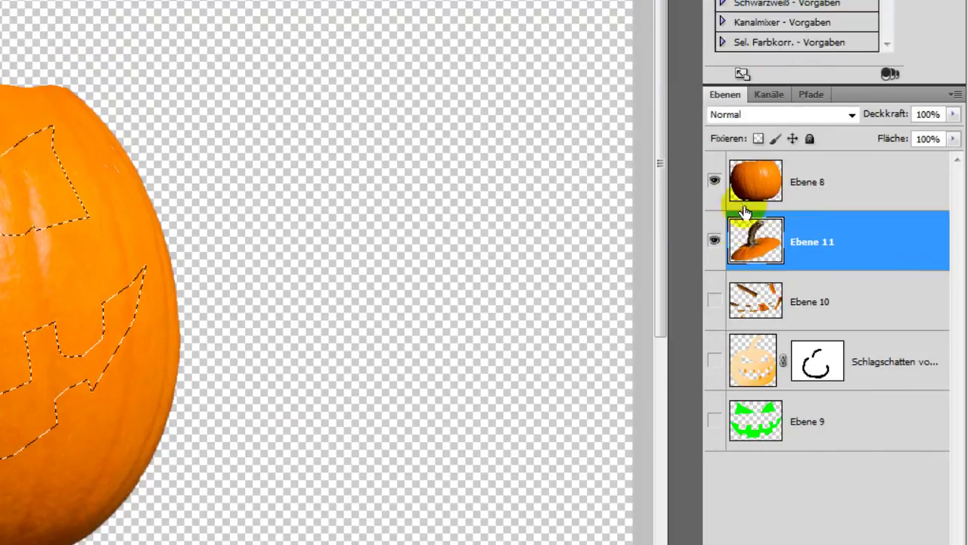
{"action": "left_click", "coordinate": [753, 98]}
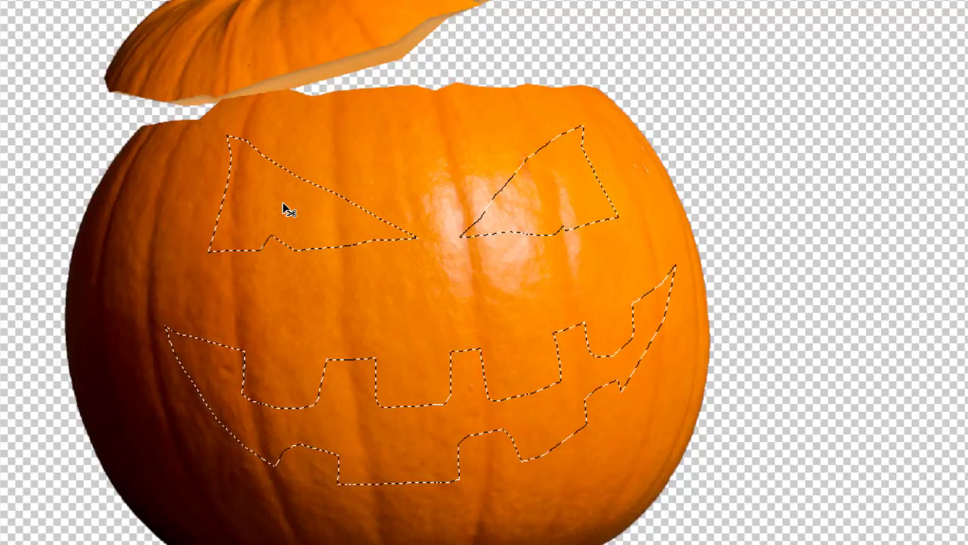
{"action": "key", "text": "Delete"}
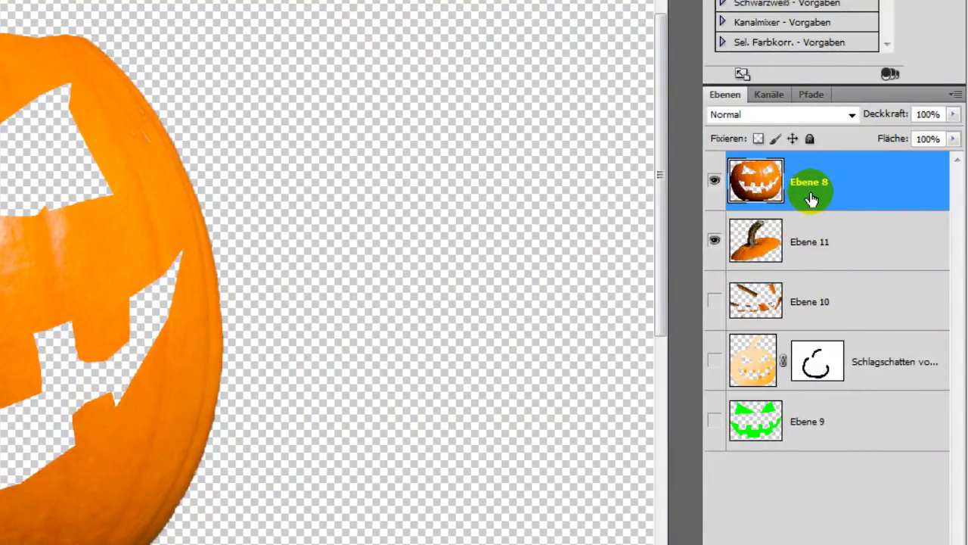
Add an orange drop shadow to Ebene 8 at 100% opacity, size 0 and increased distance
{"action": "double_click", "coordinate": [811, 198]}
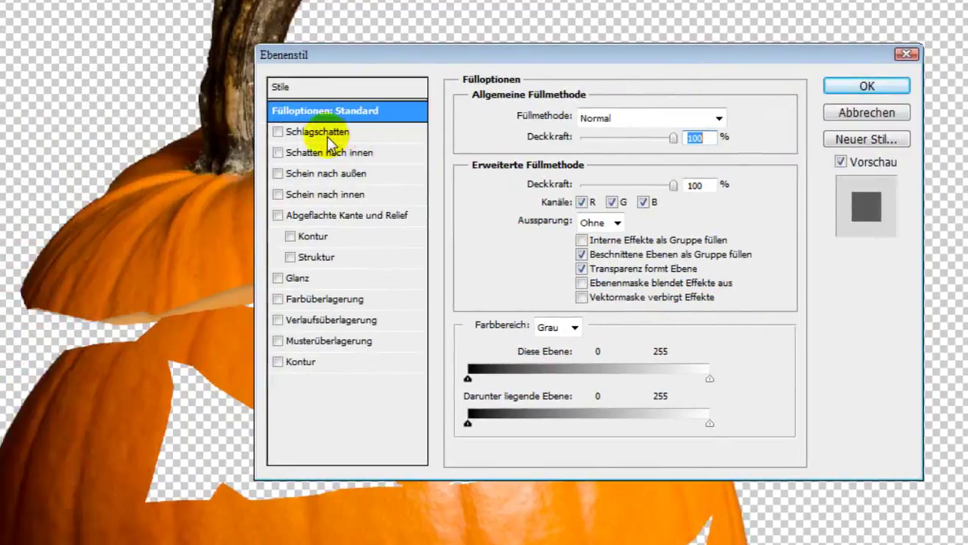
{"action": "left_click", "coordinate": [326, 224]}
{"action": "left_click_drag", "start_coordinate": [602, 227], "coordinate": [690, 231]}
{"action": "left_click", "coordinate": [696, 206]}
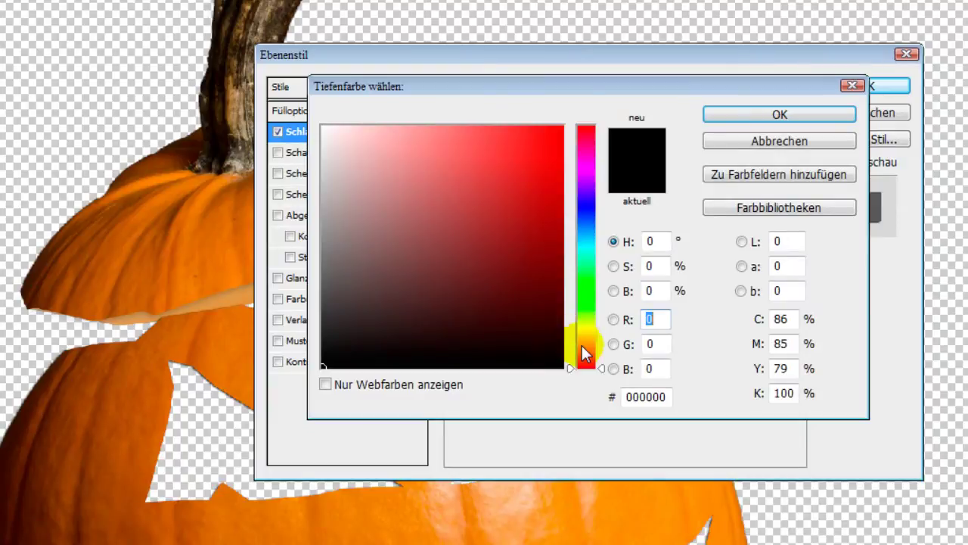
{"action": "left_click", "coordinate": [585, 342]}
{"action": "left_click", "coordinate": [563, 126]}
{"action": "left_click", "coordinate": [780, 114]}
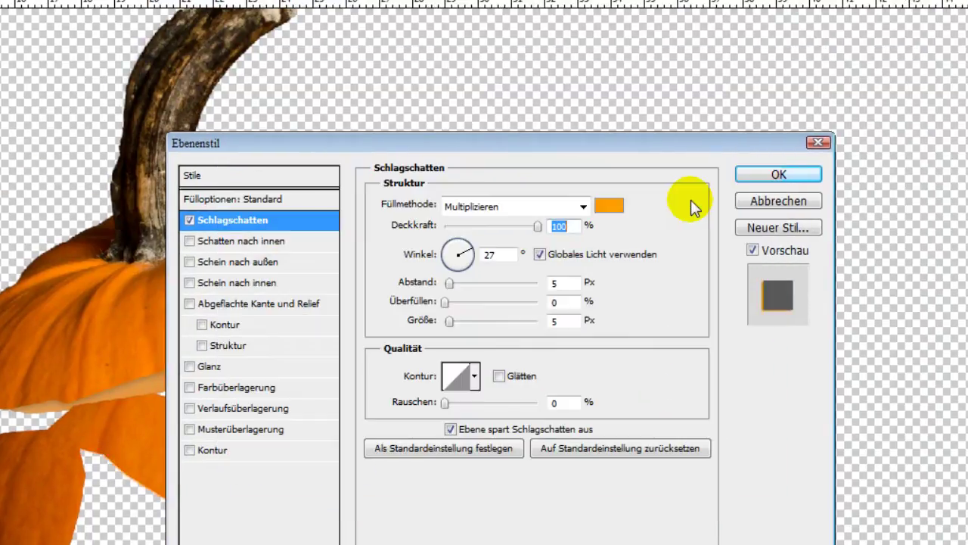
{"action": "left_click_drag", "start_coordinate": [454, 322], "coordinate": [445, 321]}
{"action": "left_click_drag", "start_coordinate": [448, 282], "coordinate": [506, 281]}
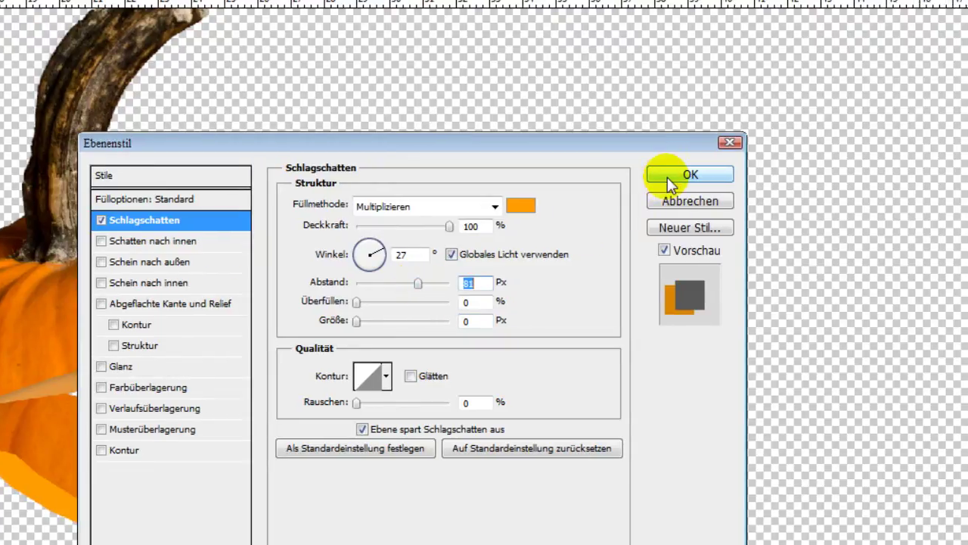
{"action": "left_click", "coordinate": [667, 177]}
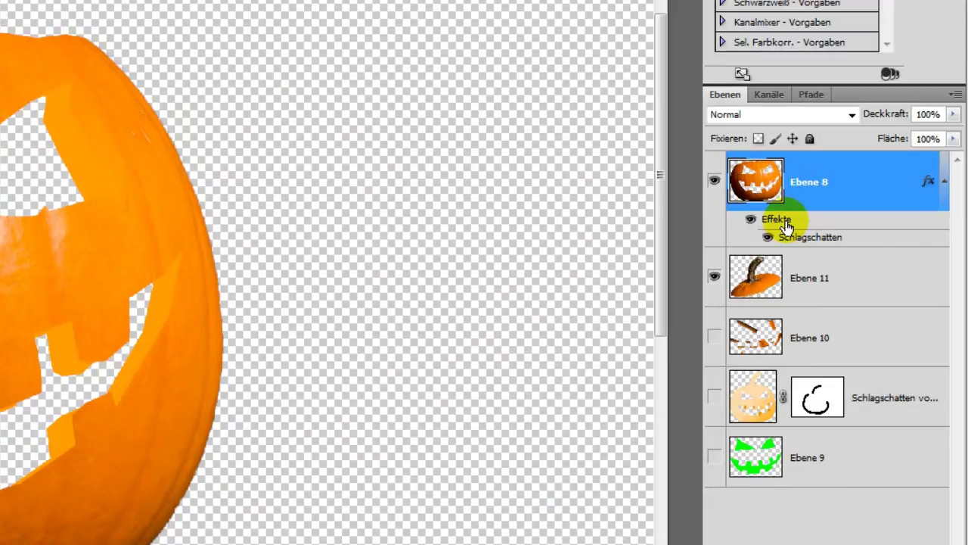
Convert Ebene 8's drop shadow into its own Schlagschatten layer and select it
{"action": "right_click", "coordinate": [785, 223]}
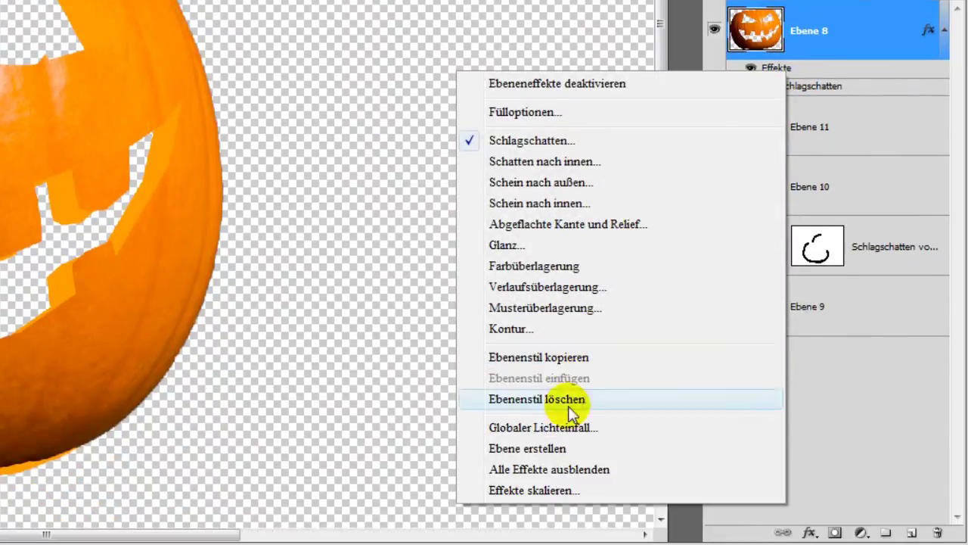
{"action": "left_click", "coordinate": [537, 449]}
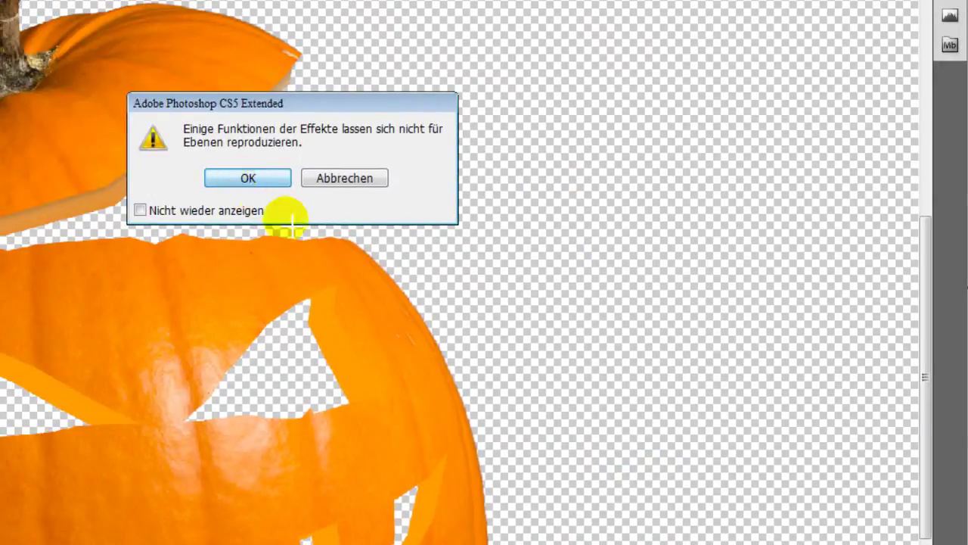
{"action": "left_click", "coordinate": [248, 177]}
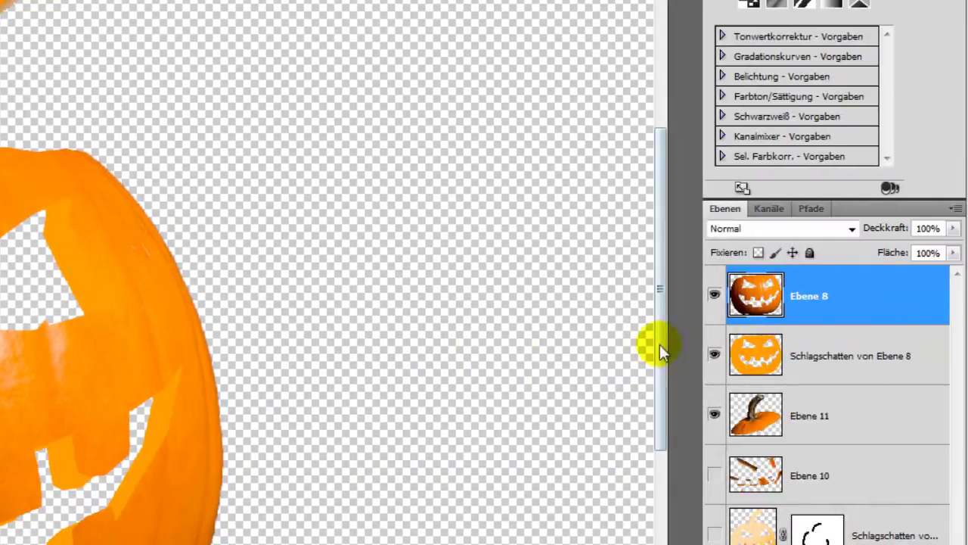
{"action": "left_click", "coordinate": [747, 363]}
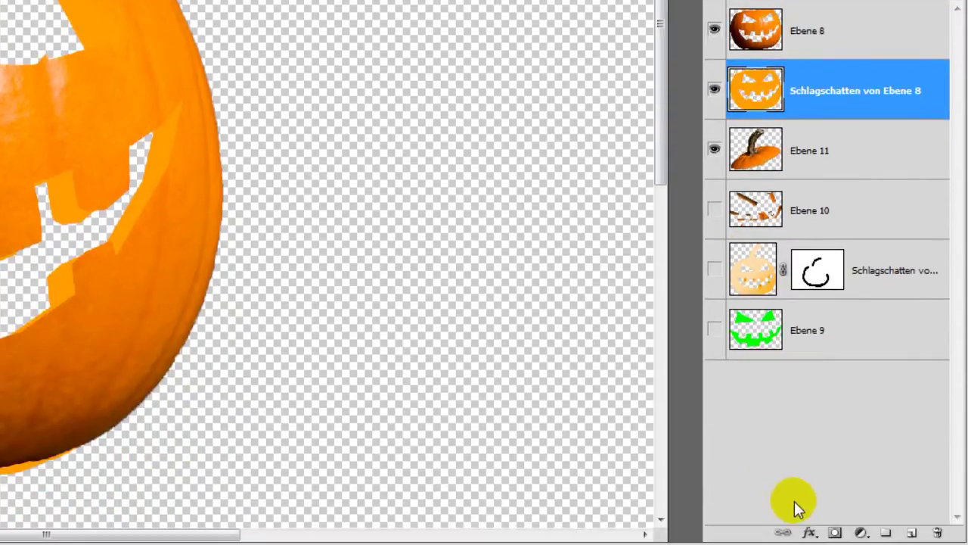
Mask the shadow layer and paint out the overhang along the pumpkin's bottom and under the mouth
{"action": "left_click", "coordinate": [834, 533]}
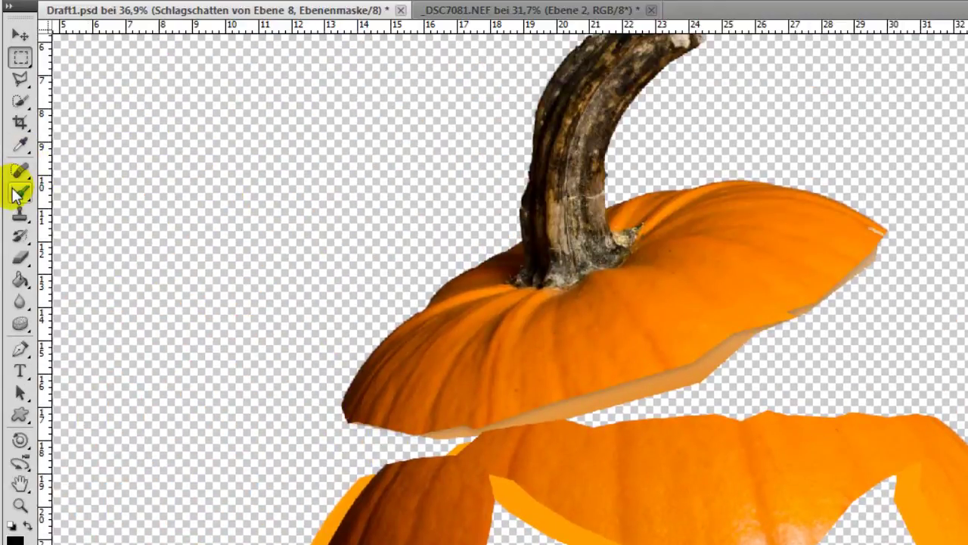
{"action": "left_click_drag", "start_coordinate": [309, 530], "coordinate": [403, 376]}
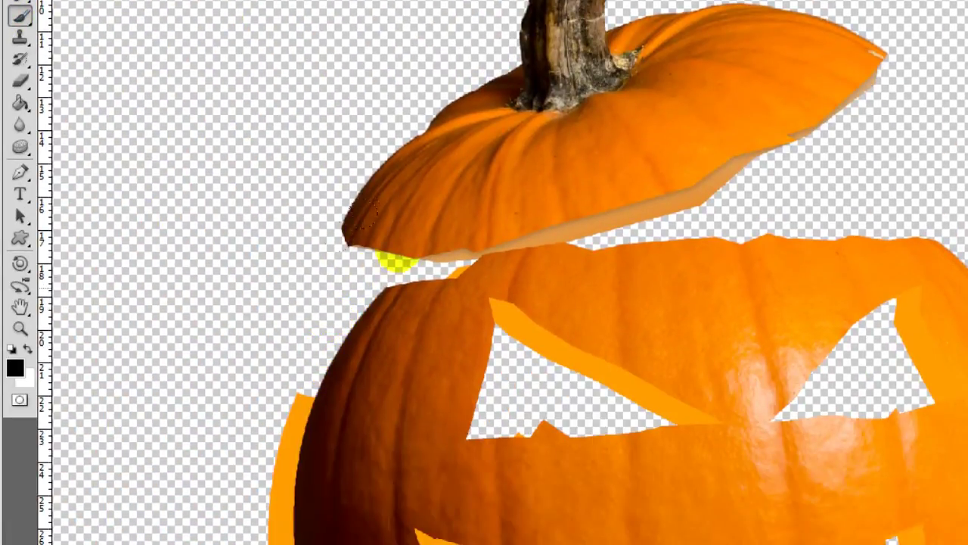
{"action": "mouse_move", "coordinate": [257, 318]}
{"action": "left_mouse_down"}
{"action": "mouse_move", "coordinate": [664, 463]}
{"action": "mouse_move", "coordinate": [555, 184]}
{"action": "mouse_move", "coordinate": [474, 98]}
{"action": "left_mouse_up"}
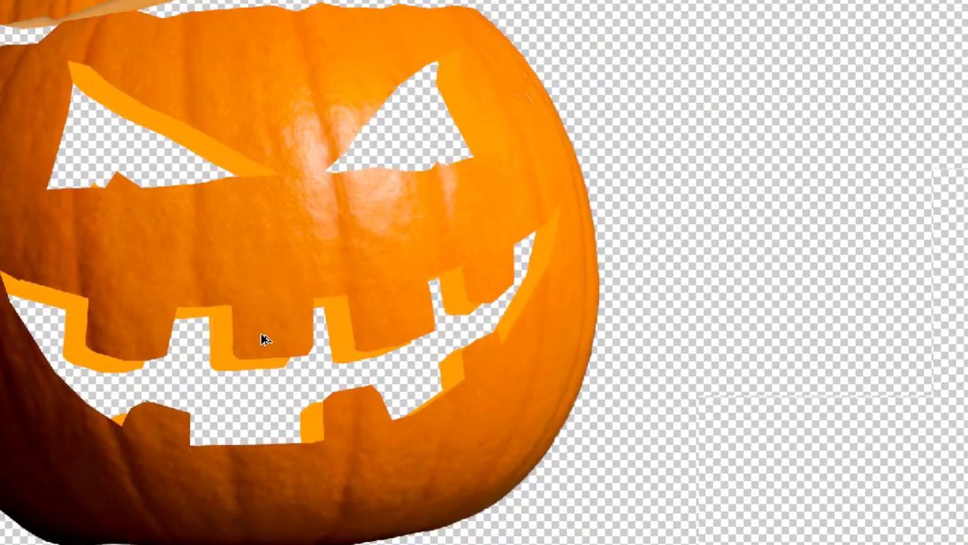
{"action": "left_click_drag", "start_coordinate": [309, 368], "coordinate": [310, 371]}
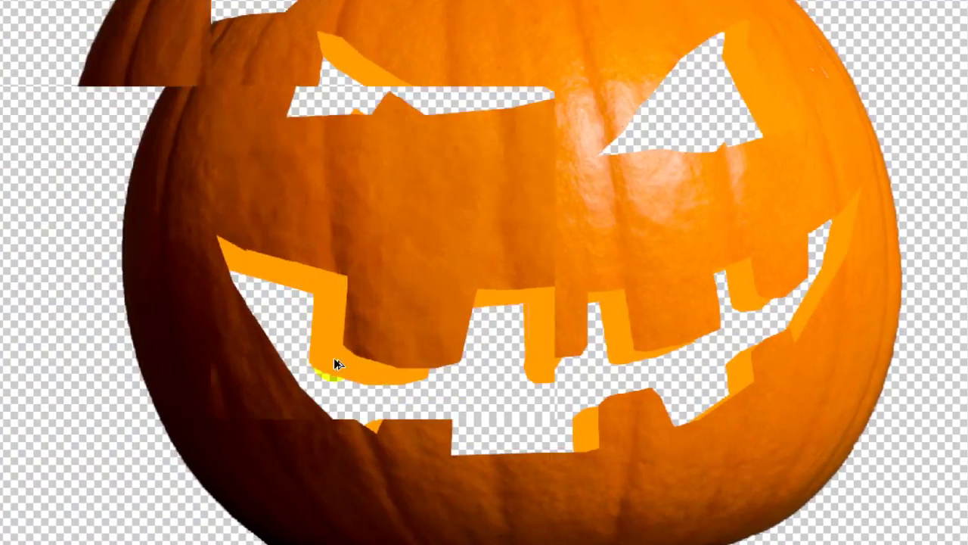
{"action": "left_click", "coordinate": [435, 390]}
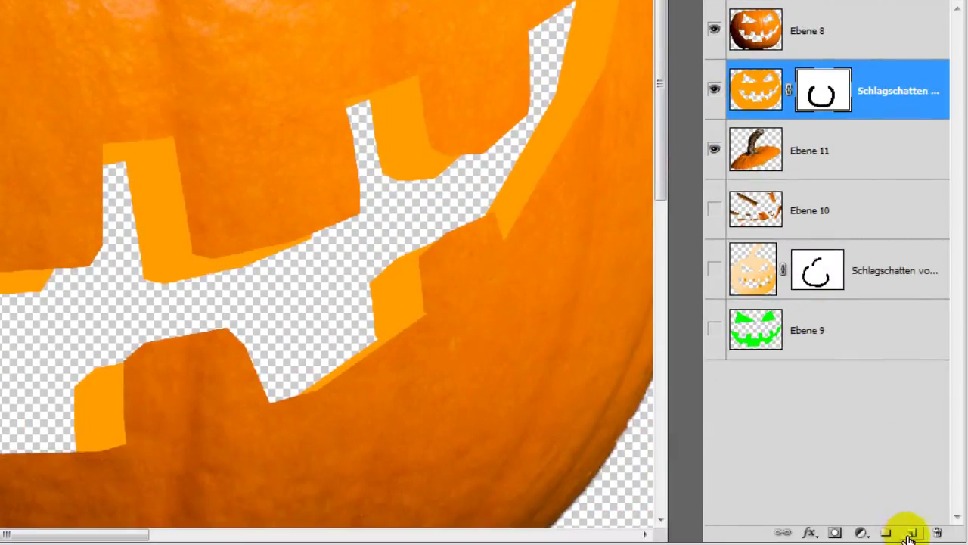
Add a new layer and outline the underside of the first tooth
{"action": "left_click", "coordinate": [910, 536]}
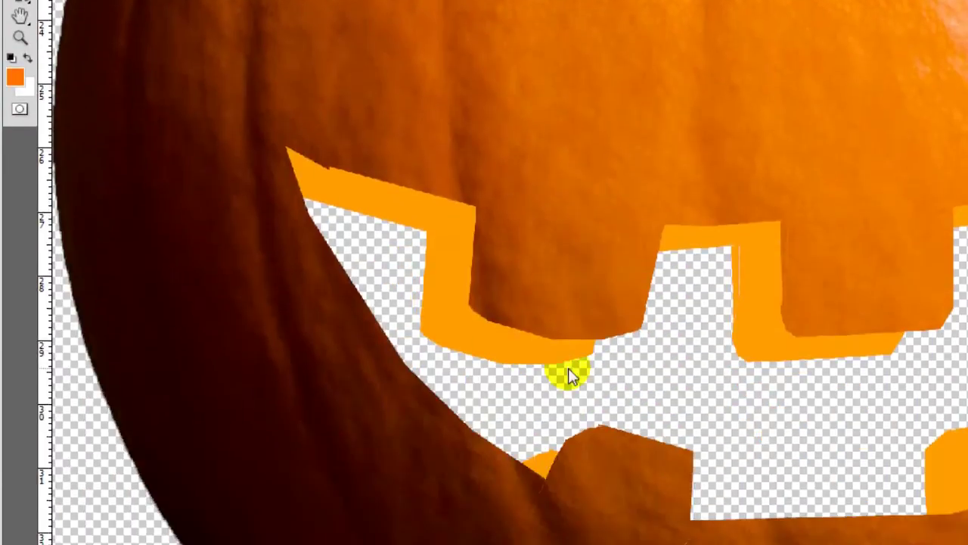
{"action": "scroll", "coordinate": [563, 371], "scroll_direction": "up", "scroll_amount": 2}
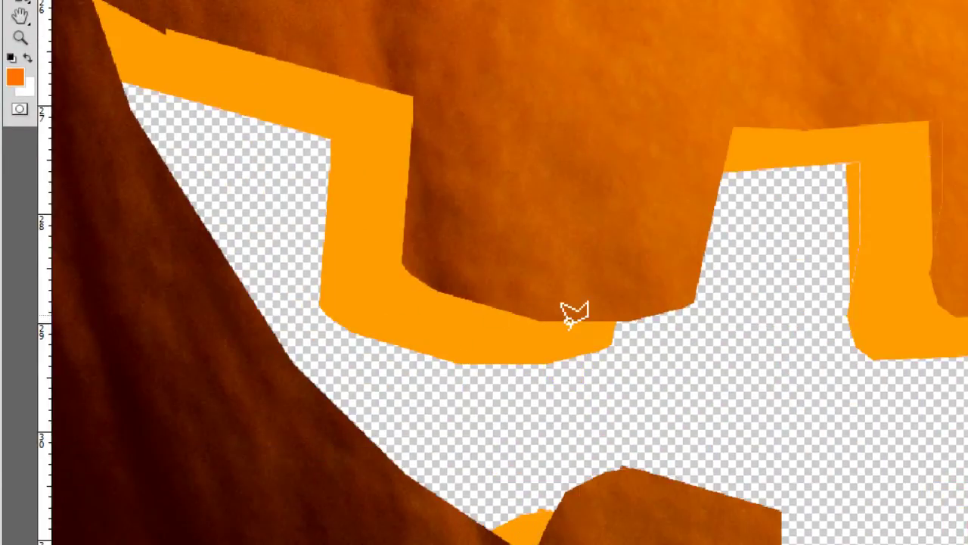
{"action": "left_click", "coordinate": [693, 306]}
{"action": "left_click", "coordinate": [575, 357]}
{"action": "left_click", "coordinate": [472, 366]}
{"action": "left_click", "coordinate": [362, 339]}
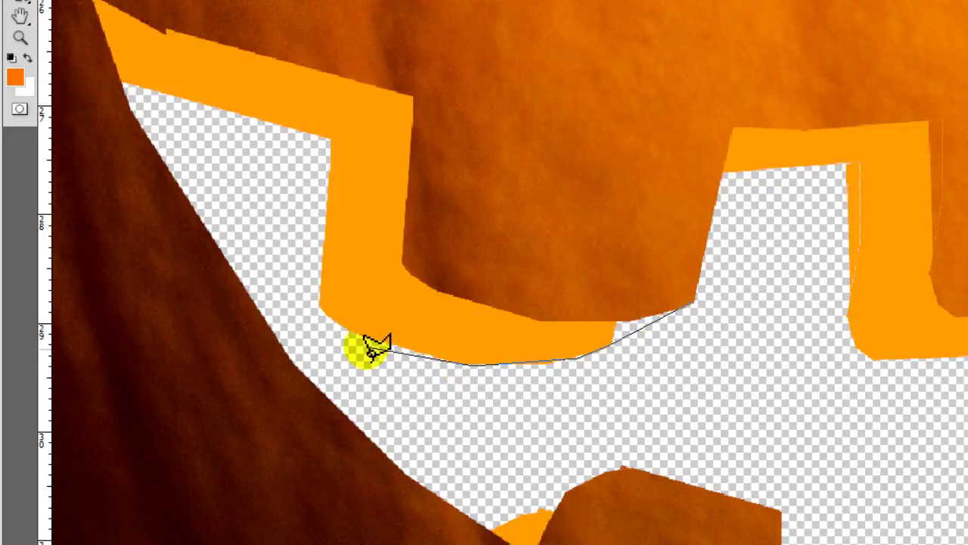
{"action": "left_click", "coordinate": [346, 327]}
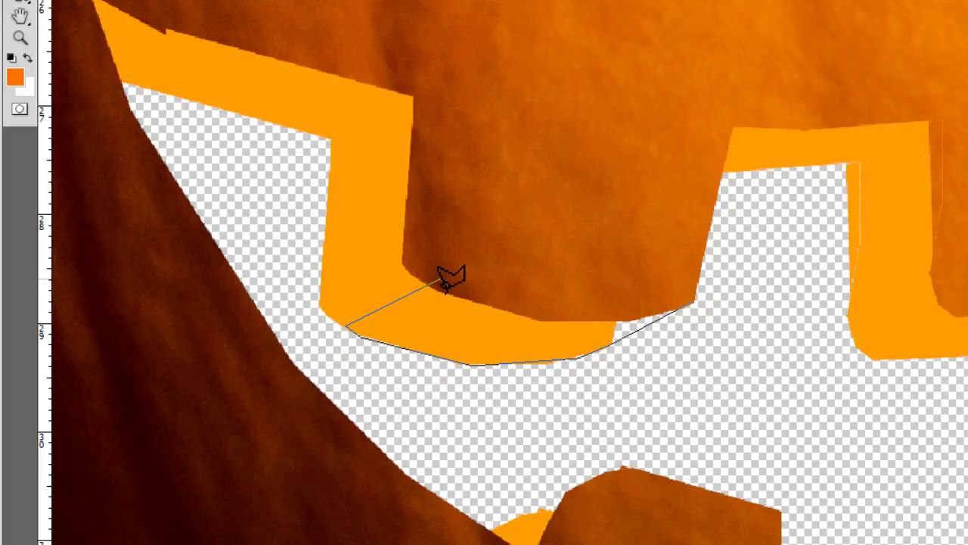
{"action": "double_click", "coordinate": [609, 278]}
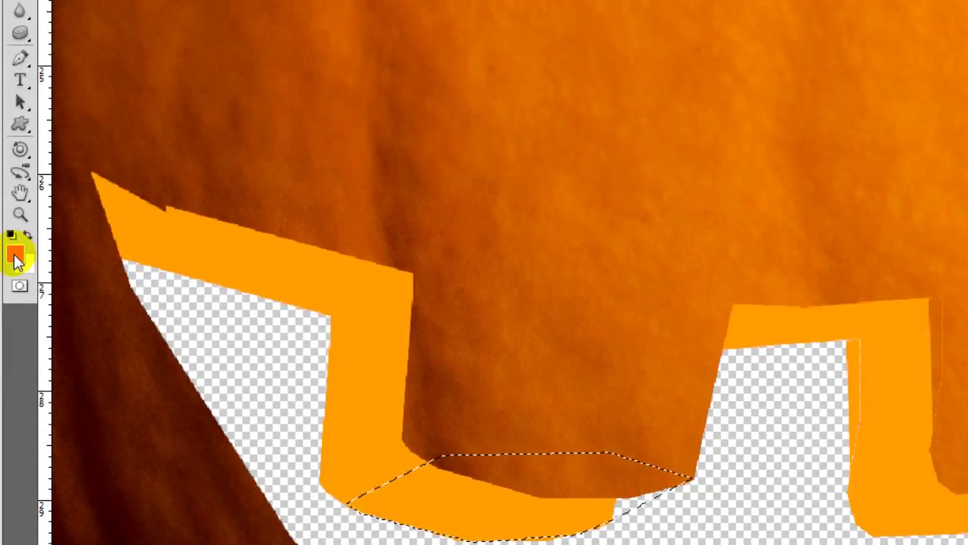
Fill the first tooth's underside with dark brown 9c4d00
{"action": "left_click", "coordinate": [15, 254]}
{"action": "left_click", "coordinate": [600, 228]}
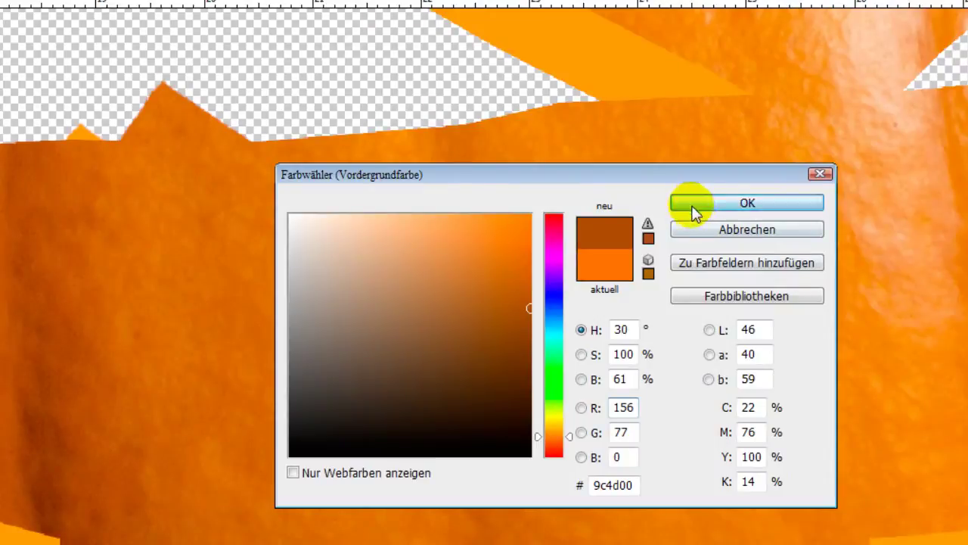
{"action": "left_click", "coordinate": [696, 210]}
{"action": "left_click", "coordinate": [20, 254]}
{"action": "left_click", "coordinate": [432, 396]}
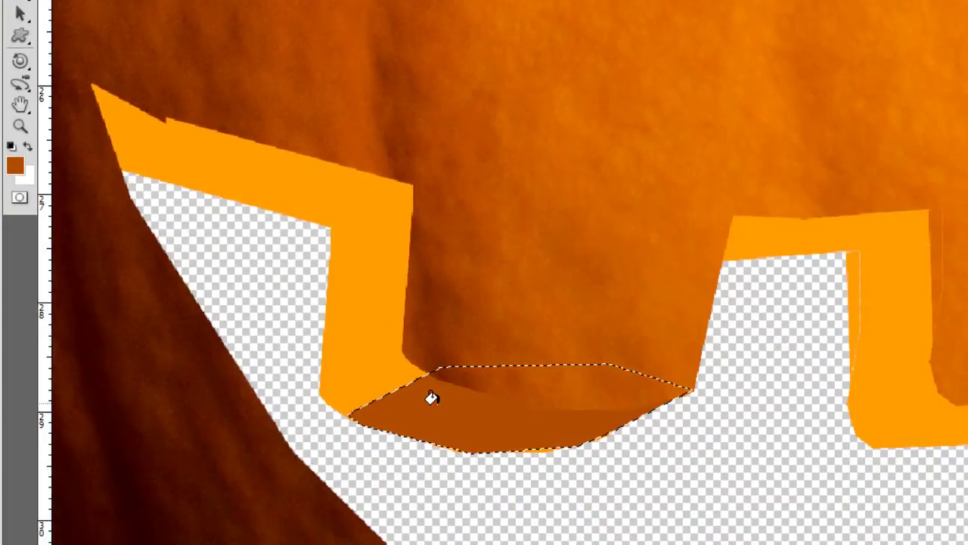
Outline the second tooth's underside and fill it with the same dark brown
{"action": "left_click", "coordinate": [26, 134]}
{"action": "left_click", "coordinate": [674, 304]}
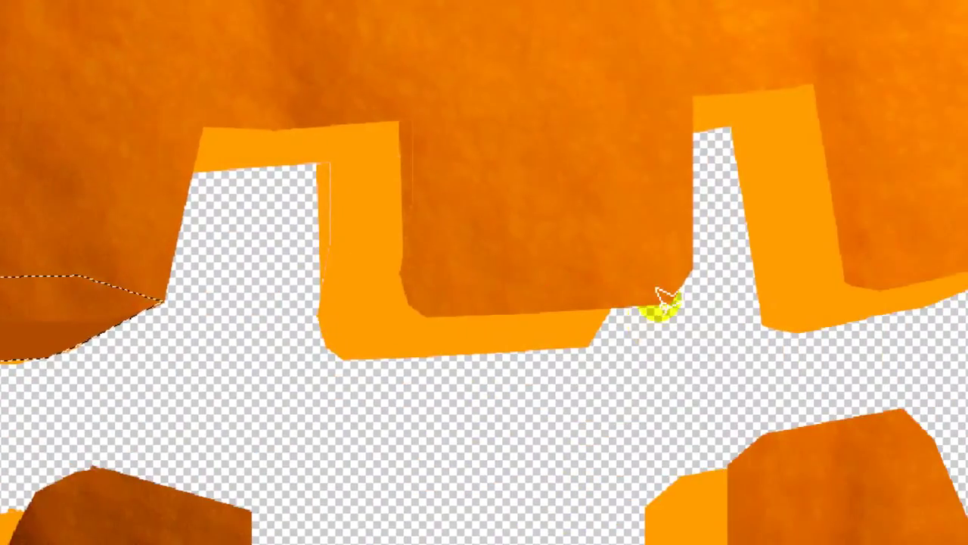
{"action": "left_click", "coordinate": [595, 333]}
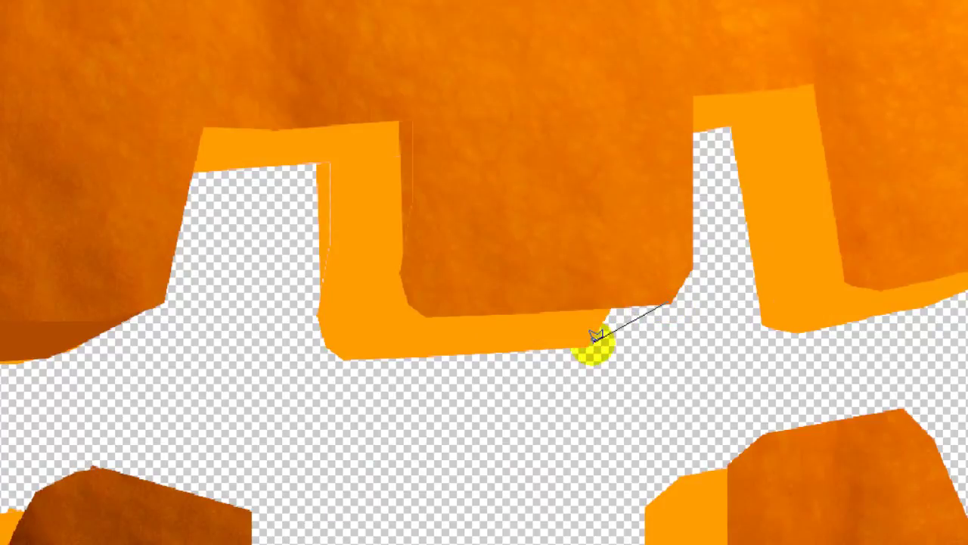
{"action": "left_click", "coordinate": [344, 354]}
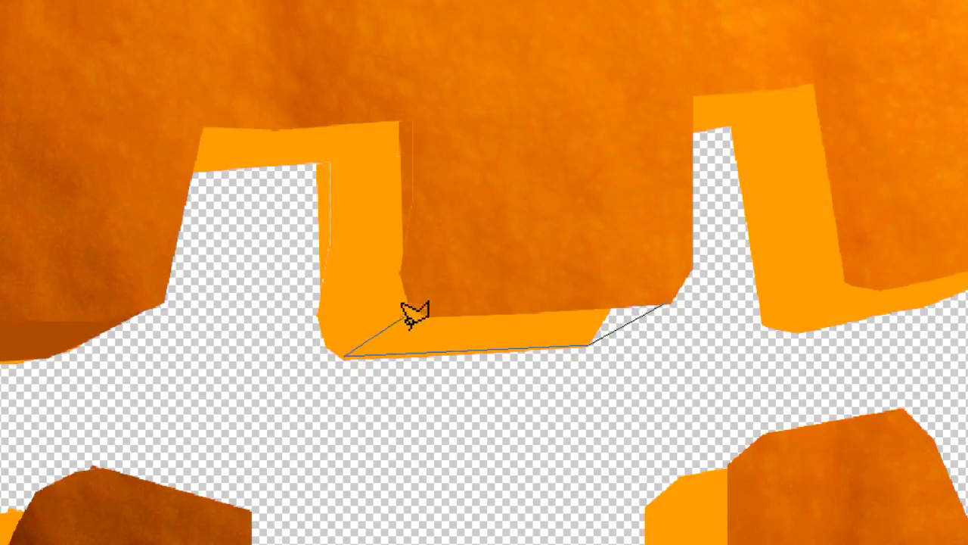
{"action": "double_click", "coordinate": [614, 275]}
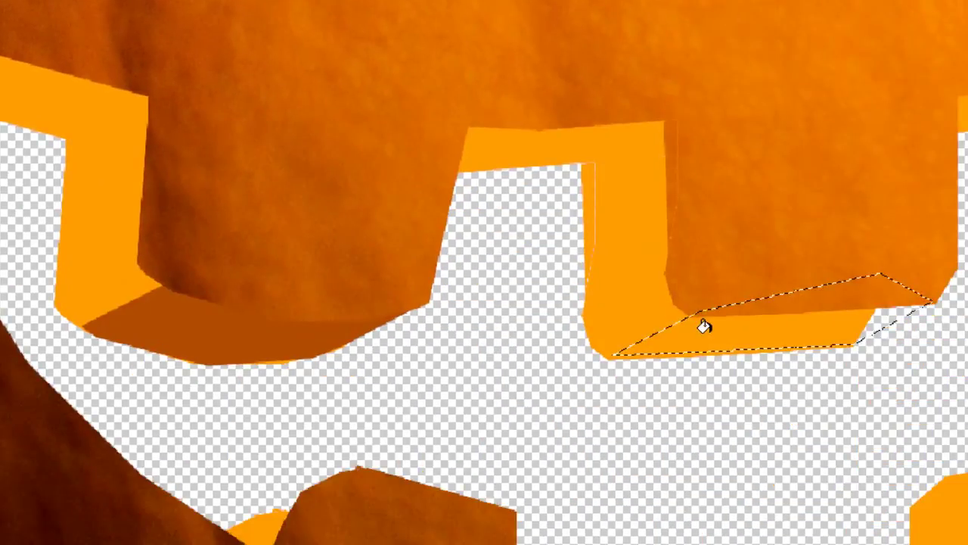
{"action": "left_click", "coordinate": [703, 327]}
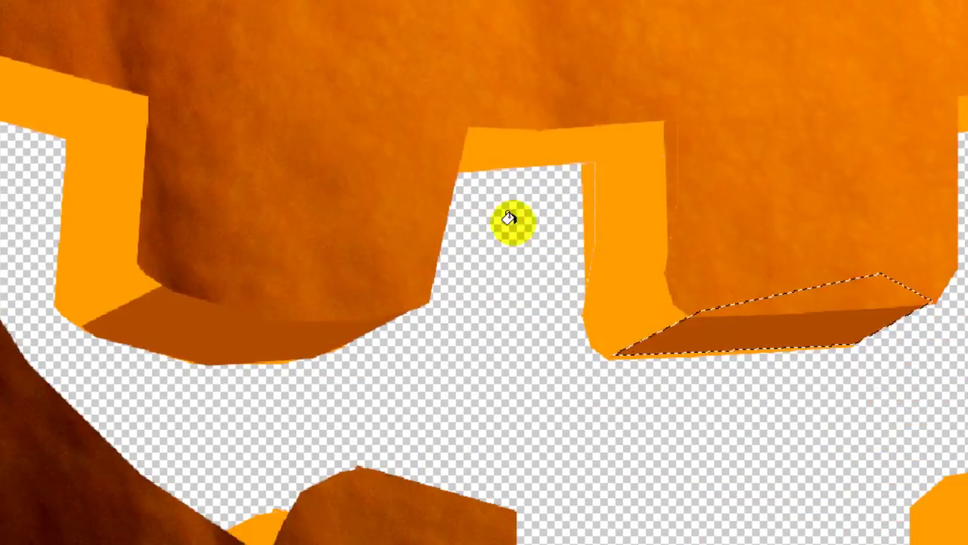
Choose a lighter orange de8229 as the foreground colour
{"action": "left_click", "coordinate": [19, 163]}
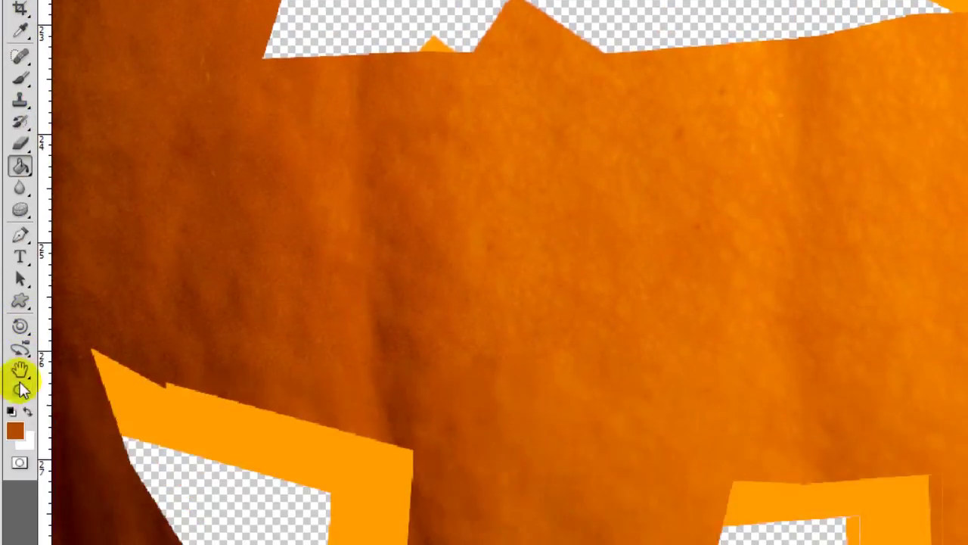
{"action": "left_click", "coordinate": [17, 330]}
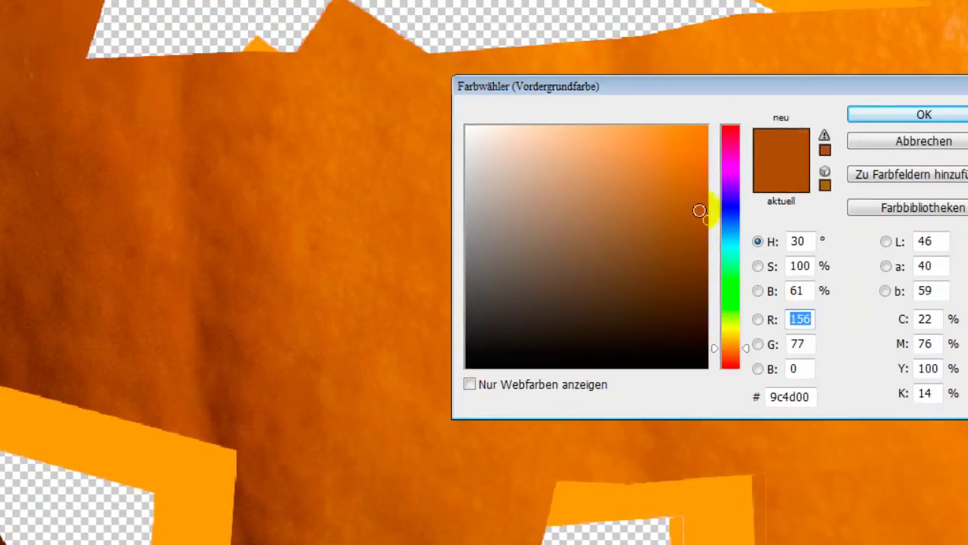
{"action": "left_click_drag", "start_coordinate": [699, 210], "coordinate": [664, 158]}
Fill the first tooth's side face with the light orange de8229
{"action": "left_click", "coordinate": [681, 208]}
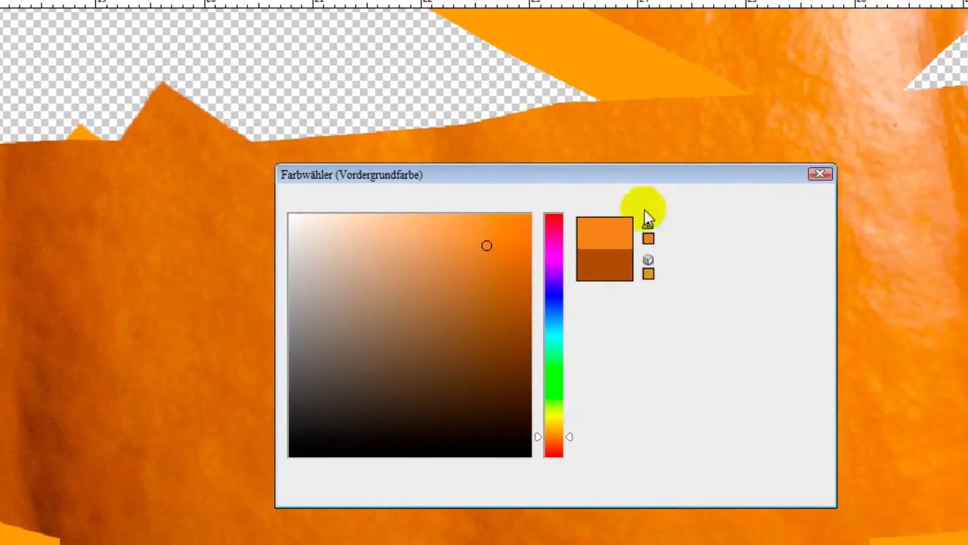
{"action": "left_click", "coordinate": [17, 141]}
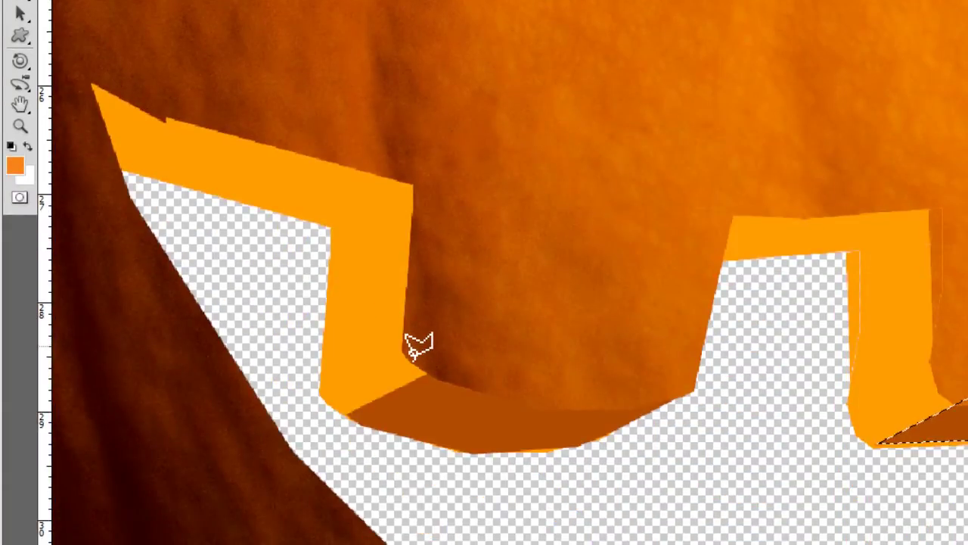
{"action": "left_click", "coordinate": [317, 381]}
{"action": "left_click", "coordinate": [345, 327]}
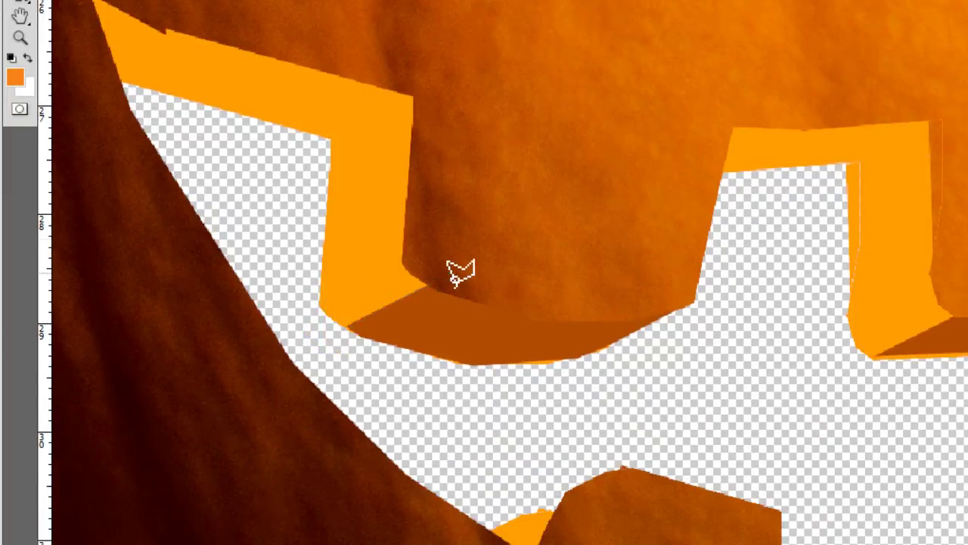
{"action": "double_click", "coordinate": [450, 274]}
{"action": "left_click", "coordinate": [15, 161]}
{"action": "left_click", "coordinate": [353, 362]}
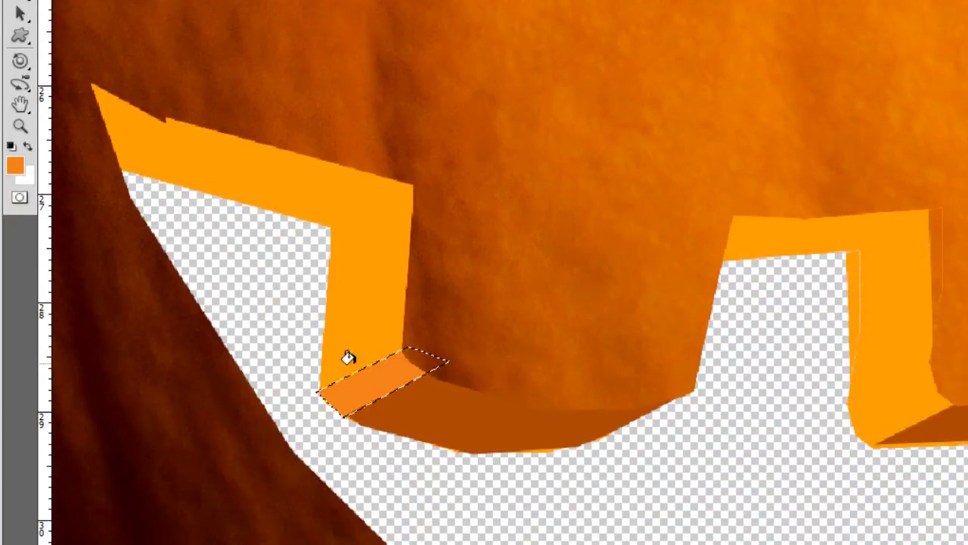
Outline the next tooth's side face for a light orange inner-wall piece
{"action": "left_click", "coordinate": [39, 113]}
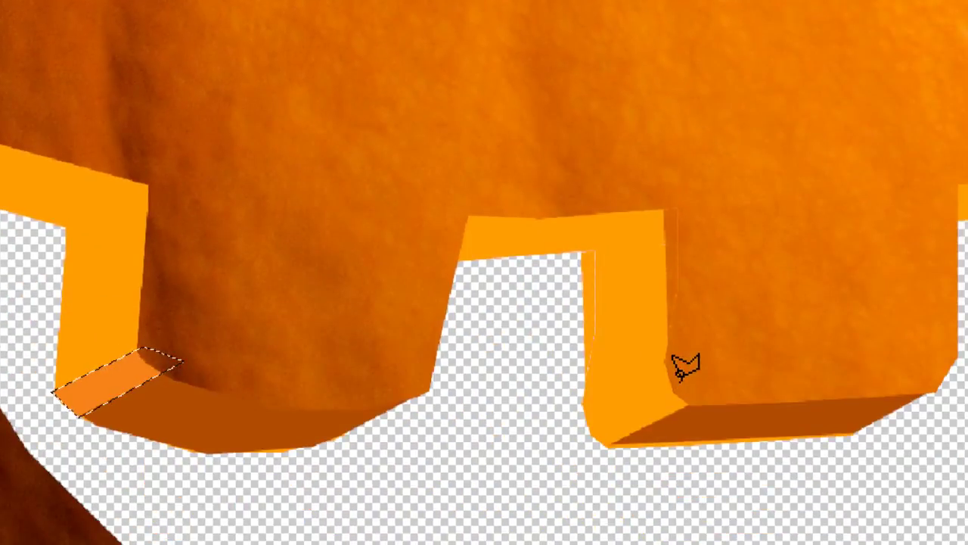
{"action": "left_click", "coordinate": [666, 360]}
{"action": "left_click", "coordinate": [579, 399]}
{"action": "left_click", "coordinate": [610, 357]}
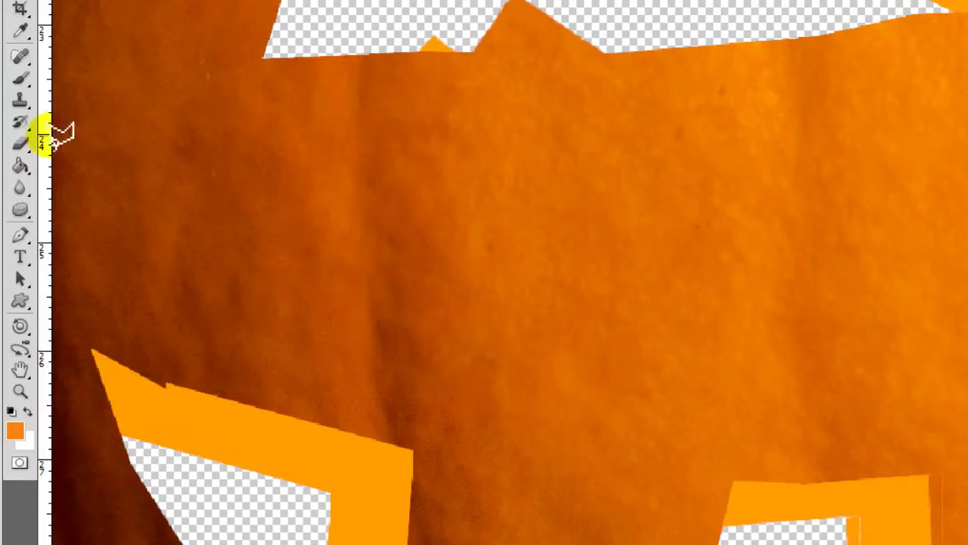
{"action": "left_click", "coordinate": [18, 156]}
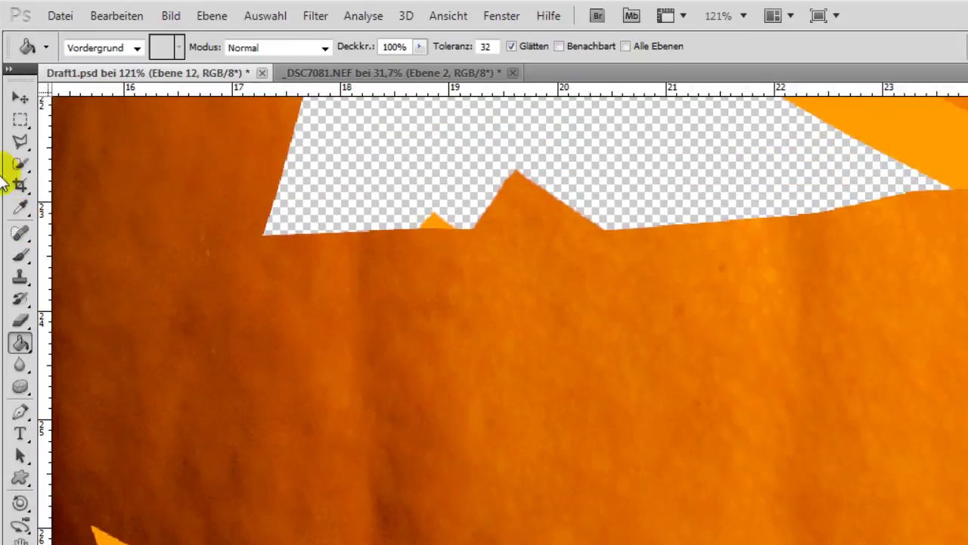
{"action": "left_click", "coordinate": [17, 119]}
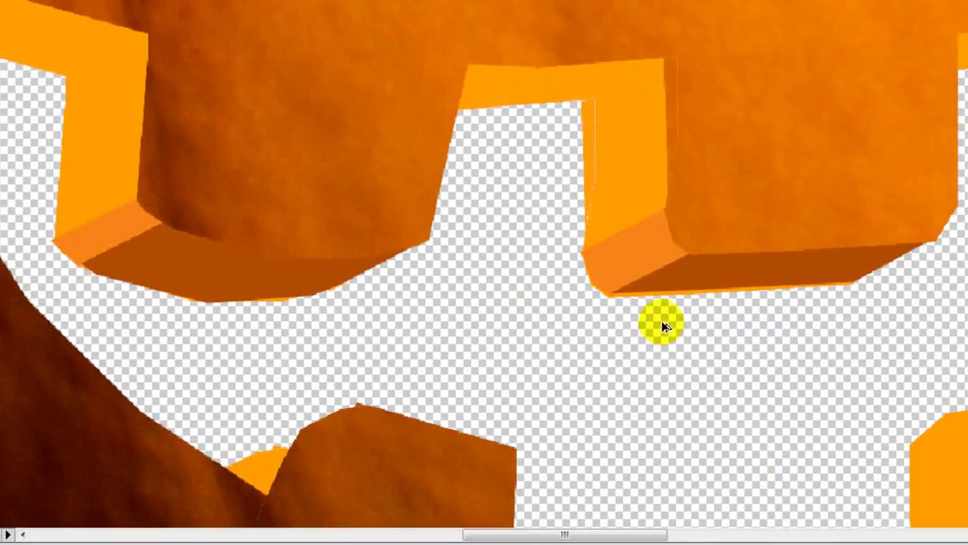
Move the drop shadow layer lower in the stack and make Ebene 10 and the shadow visible
{"action": "key", "text": "ctrl+minus"}
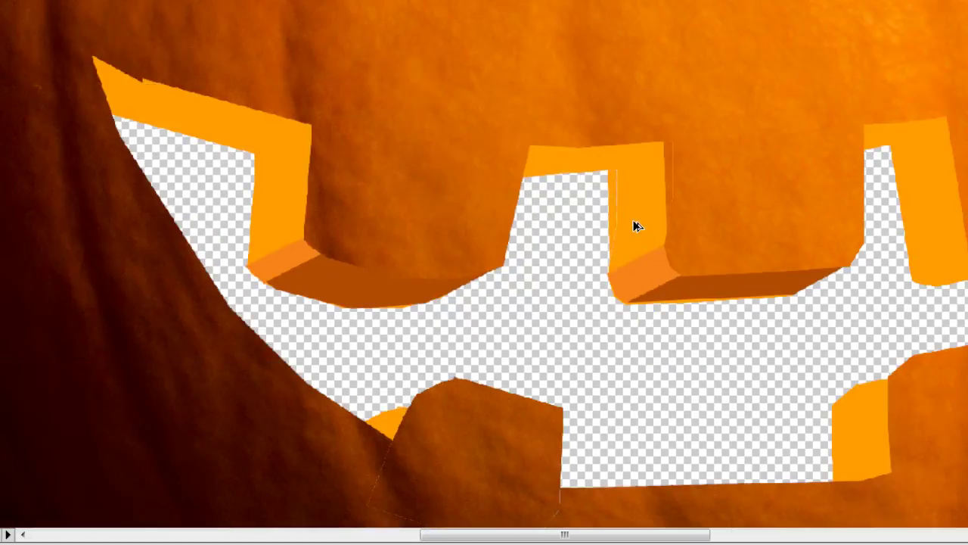
{"action": "scroll", "coordinate": [637, 227], "scroll_direction": "down", "scroll_amount": 1}
{"action": "scroll", "coordinate": [637, 227], "scroll_direction": "down", "scroll_amount": 1}
{"action": "scroll", "coordinate": [637, 227], "scroll_direction": "down", "scroll_amount": 1}
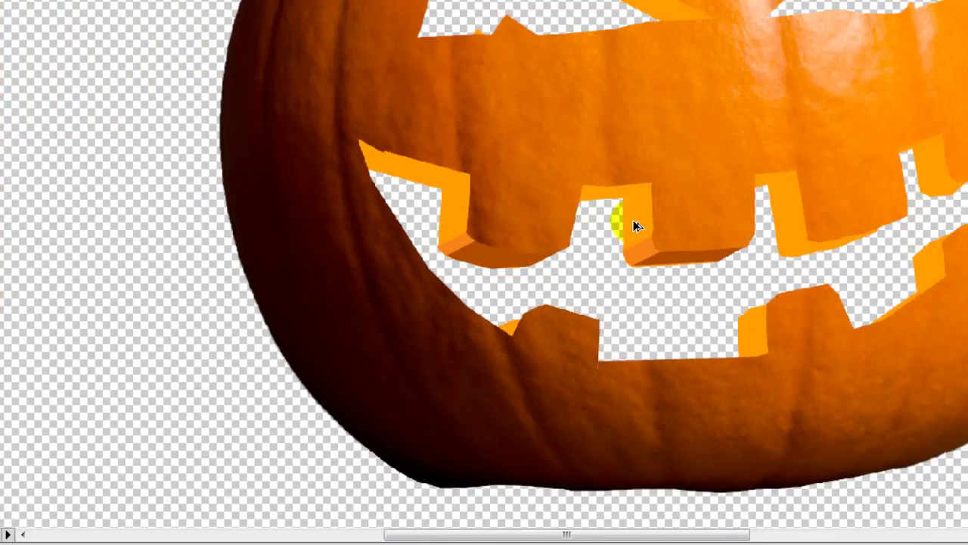
{"action": "scroll", "coordinate": [637, 226], "scroll_direction": "down", "scroll_amount": 1}
{"action": "scroll", "coordinate": [637, 227], "scroll_direction": "down", "scroll_amount": 1}
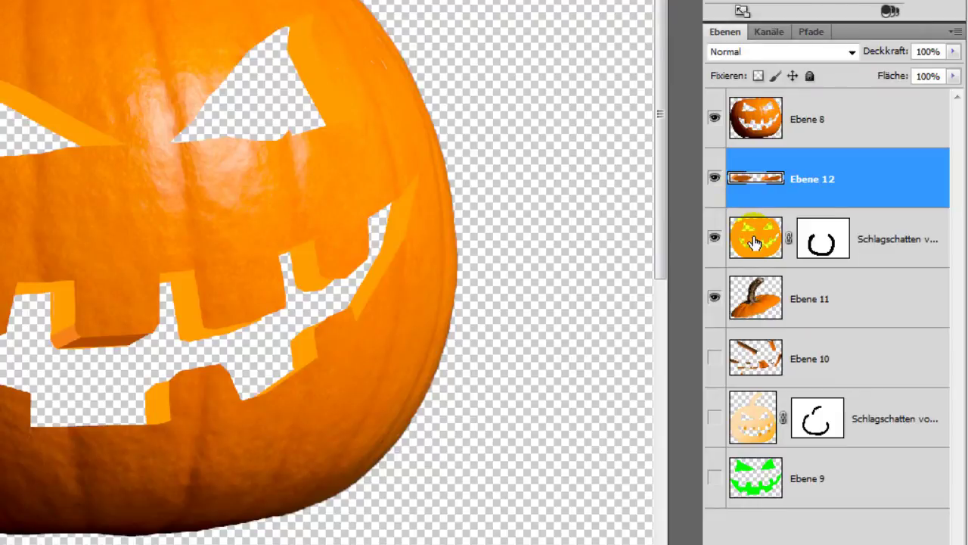
{"action": "left_click", "coordinate": [756, 150], "text": "shift"}
{"action": "left_click_drag", "start_coordinate": [756, 98], "coordinate": [937, 531]}
{"action": "left_click", "coordinate": [714, 149]}
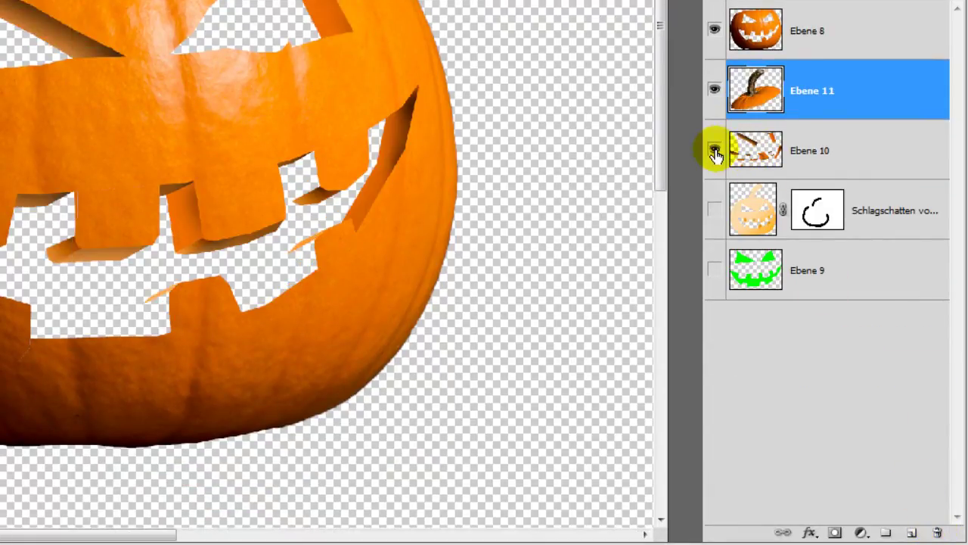
{"action": "left_click", "coordinate": [715, 211]}
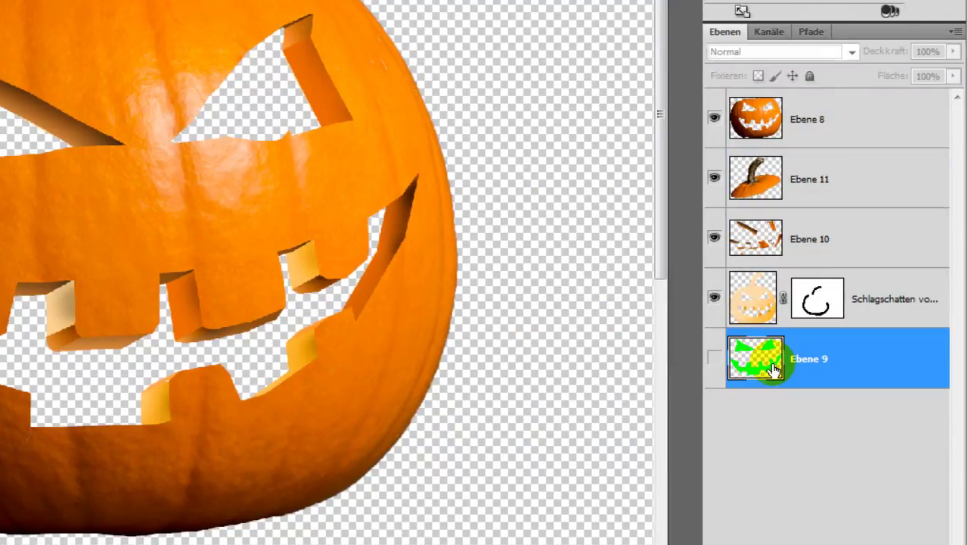
Delete Ebene 9, add a new bottom layer and drag a yellow-orange radial glow behind the pumpkin
{"action": "mouse_move", "coordinate": [749, 281]}
{"action": "left_mouse_down"}
{"action": "mouse_move", "coordinate": [843, 437]}
{"action": "mouse_move", "coordinate": [937, 531]}
{"action": "left_mouse_up"}
{"action": "left_click", "coordinate": [911, 532]}
{"action": "mouse_move", "coordinate": [756, 225]}
{"action": "left_mouse_down"}
{"action": "mouse_move", "coordinate": [757, 239]}
{"action": "mouse_move", "coordinate": [698, 280]}
{"action": "left_mouse_up"}
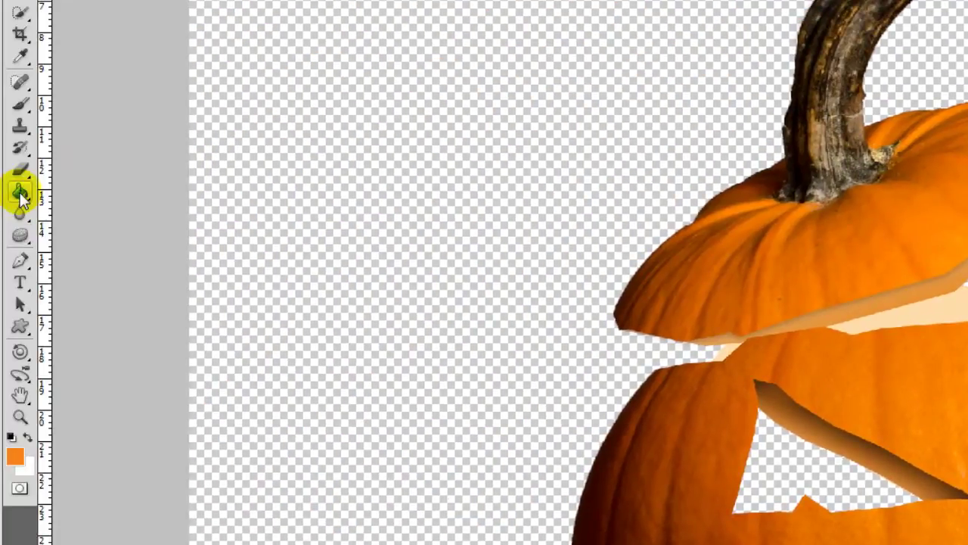
{"action": "left_click_drag", "start_coordinate": [21, 195], "coordinate": [61, 192]}
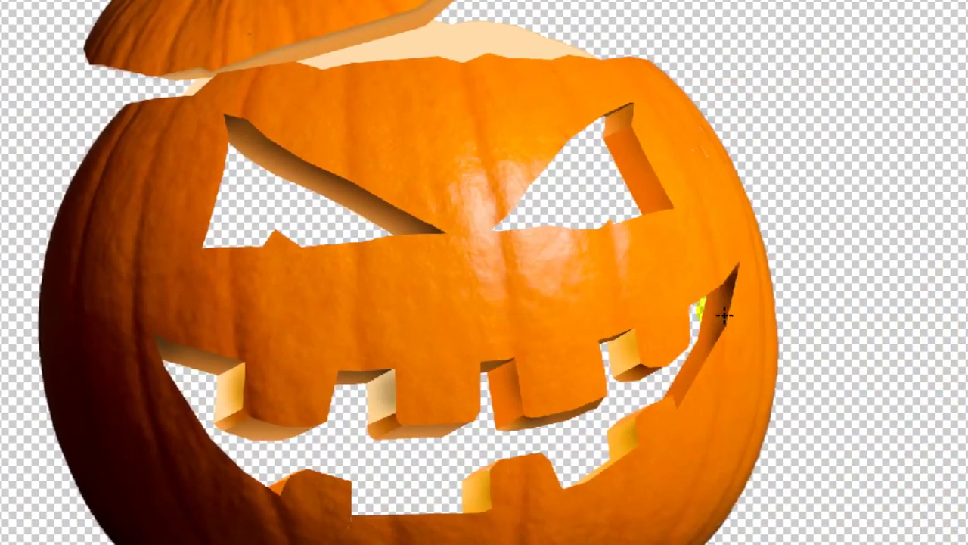
{"action": "left_click_drag", "start_coordinate": [731, 317], "coordinate": [647, 314]}
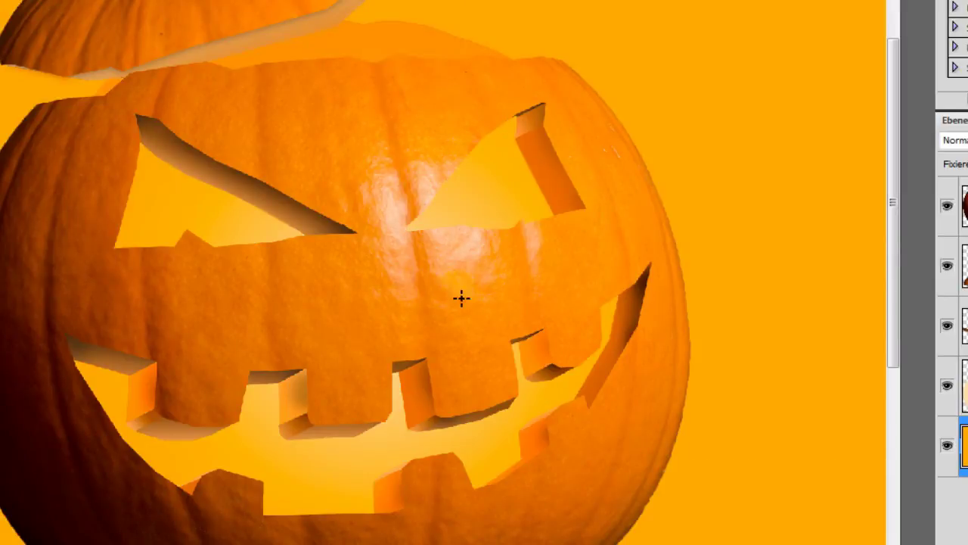
Stretch the glow gradient further right and give Ebene 12 an inverted, fully hiding layer mask
{"action": "left_click_drag", "start_coordinate": [582, 293], "coordinate": [632, 299]}
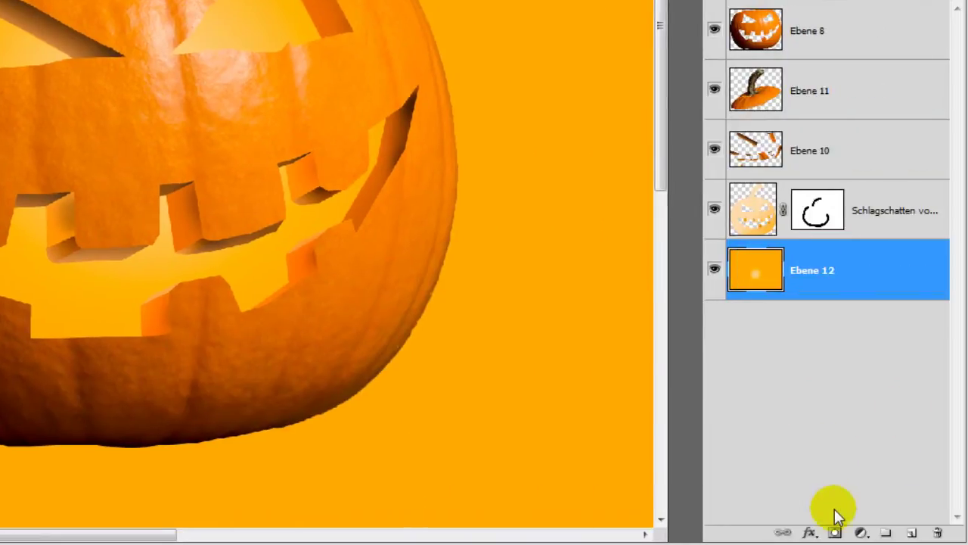
{"action": "left_click", "coordinate": [834, 532]}
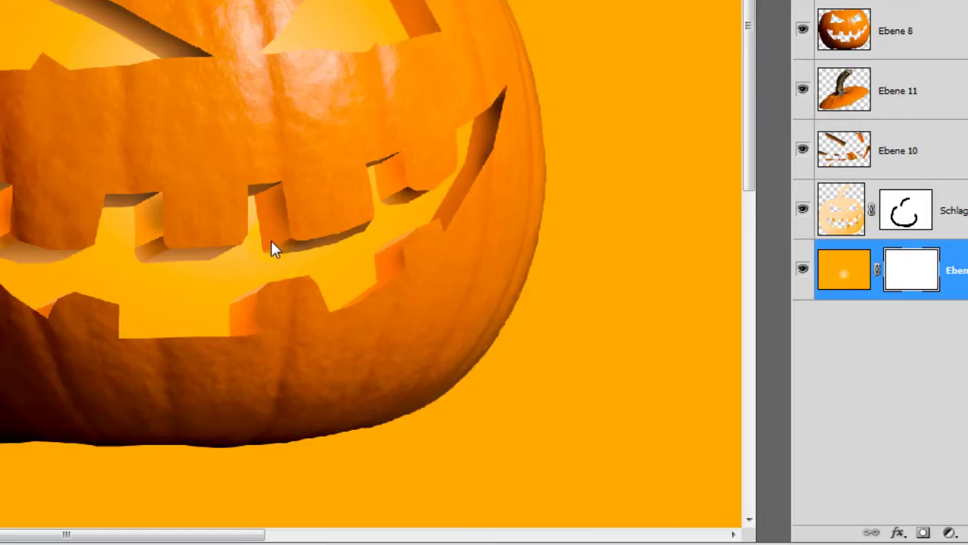
{"action": "key", "text": "ctrl+i"}
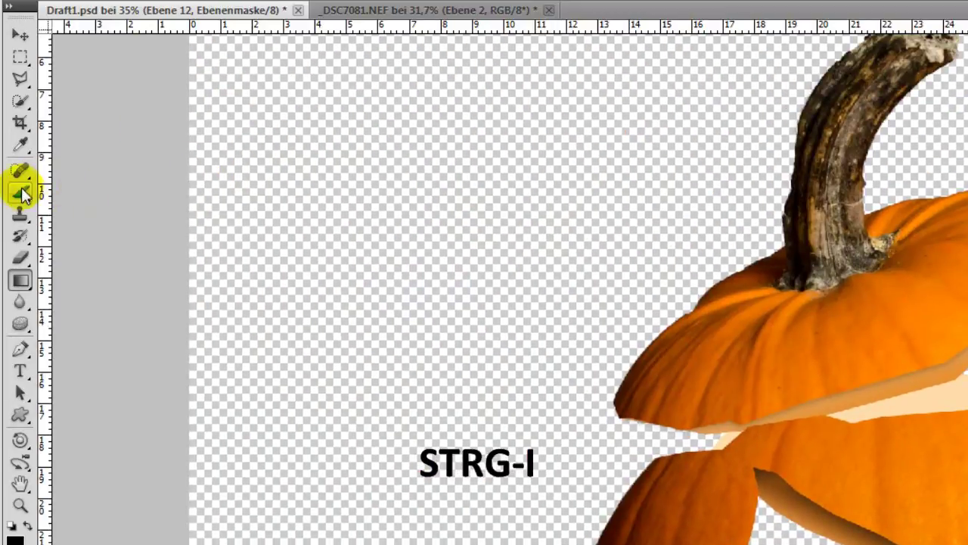
{"action": "left_click", "coordinate": [20, 329]}
{"action": "key", "text": "x"}
Paint white on the mask to reveal the yellow glow inside both eyes and the mouth
{"action": "left_click_drag", "start_coordinate": [666, 329], "coordinate": [656, 221]}
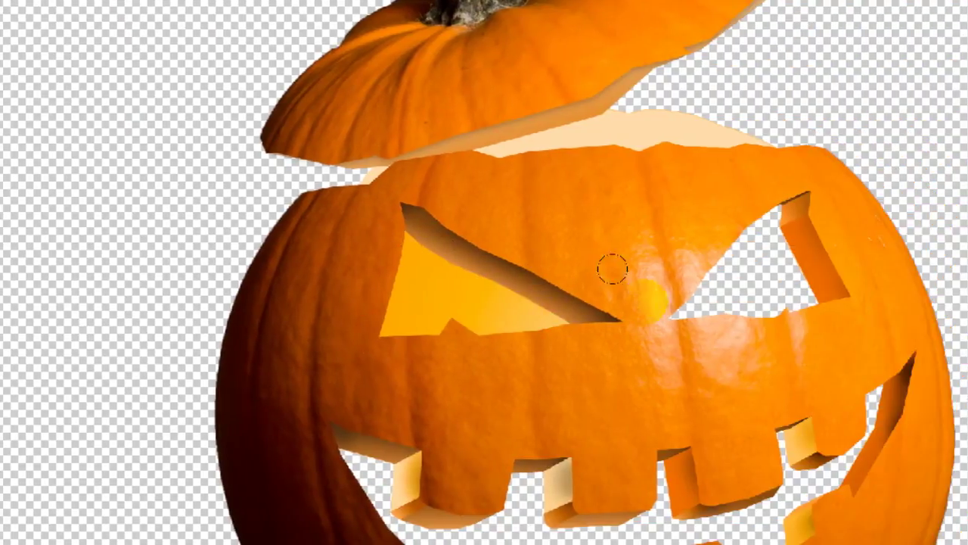
{"action": "mouse_move", "coordinate": [642, 306]}
{"action": "left_mouse_down"}
{"action": "mouse_move", "coordinate": [659, 201]}
{"action": "mouse_move", "coordinate": [610, 280]}
{"action": "left_mouse_up"}
{"action": "mouse_move", "coordinate": [657, 329]}
{"action": "left_mouse_down"}
{"action": "mouse_move", "coordinate": [598, 367]}
{"action": "mouse_move", "coordinate": [401, 352]}
{"action": "left_mouse_up"}
{"action": "mouse_move", "coordinate": [258, 284]}
{"action": "left_mouse_down"}
{"action": "mouse_move", "coordinate": [325, 329]}
{"action": "mouse_move", "coordinate": [404, 346]}
{"action": "mouse_move", "coordinate": [401, 325]}
{"action": "left_mouse_up"}
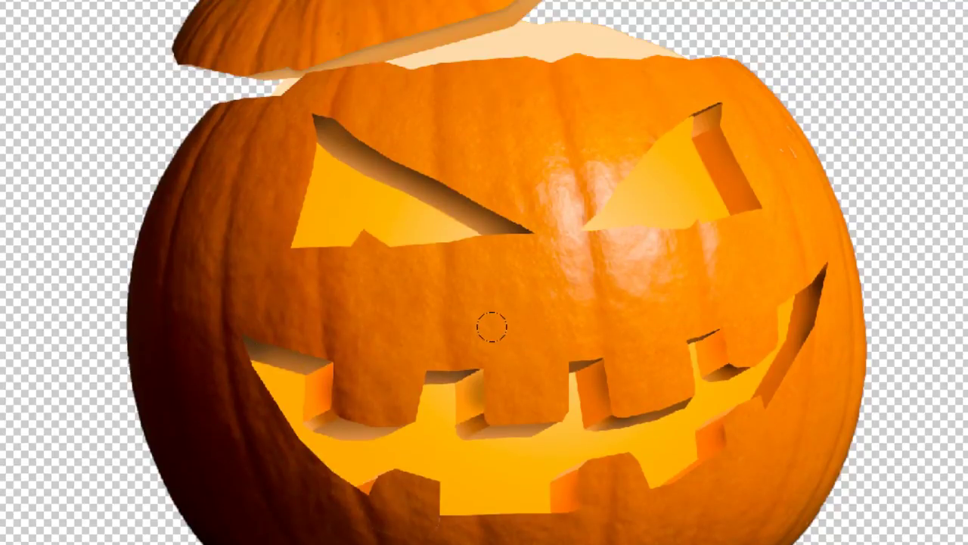
{"action": "scroll", "coordinate": [556, 341], "scroll_direction": "down", "scroll_amount": 2}
{"action": "scroll", "coordinate": [579, 328], "scroll_direction": "down", "scroll_amount": 2}
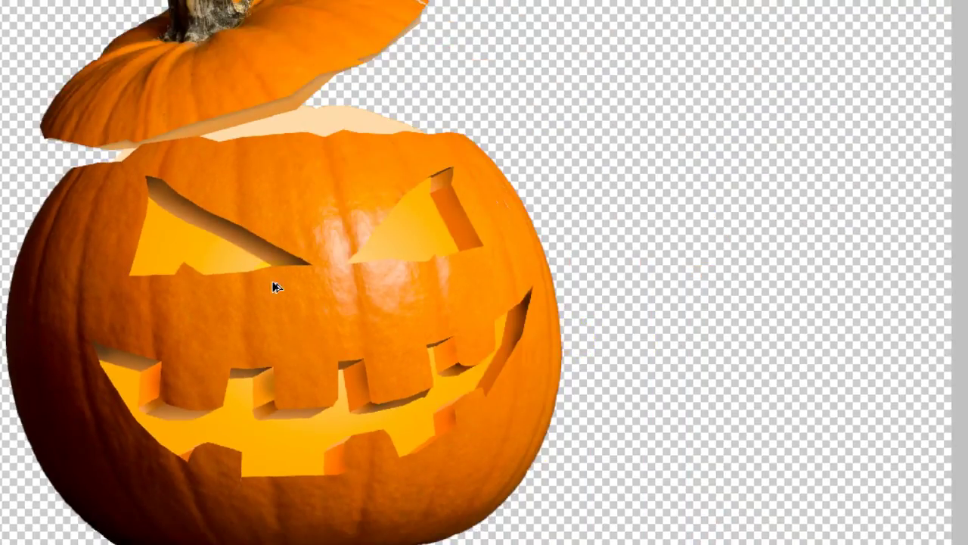
{"action": "scroll", "coordinate": [300, 271], "scroll_direction": "down", "scroll_amount": 1}
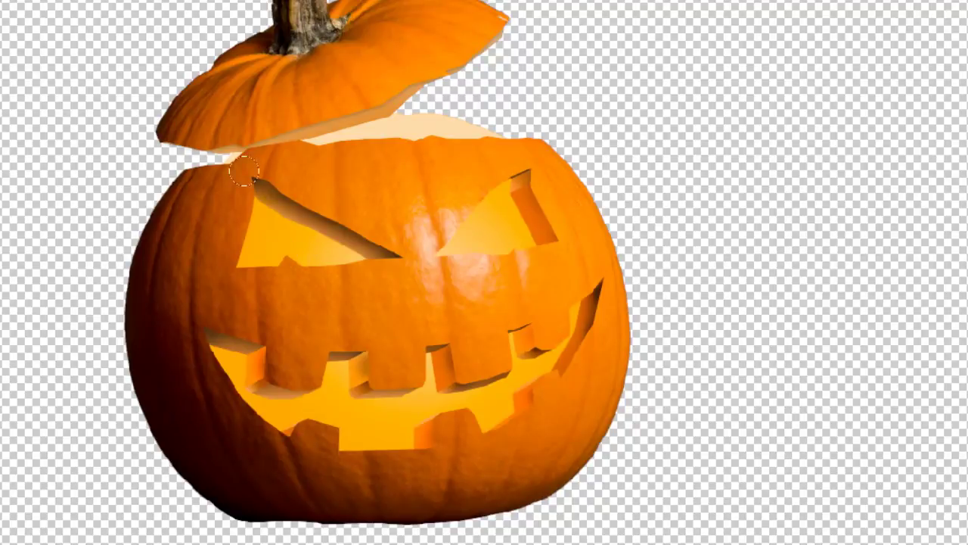
{"action": "scroll", "coordinate": [328, 179], "scroll_direction": "down", "scroll_amount": 1}
{"action": "scroll", "coordinate": [416, 140], "scroll_direction": "up", "scroll_amount": 2}
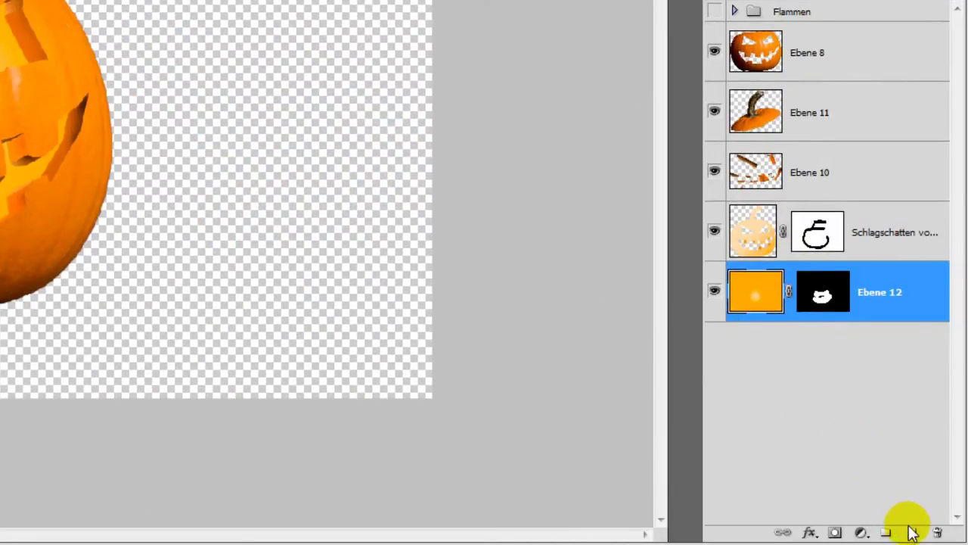
{"action": "left_click", "coordinate": [911, 532]}
Fill a new bottom layer with black as the background
{"action": "left_click_drag", "start_coordinate": [756, 289], "coordinate": [752, 363]}
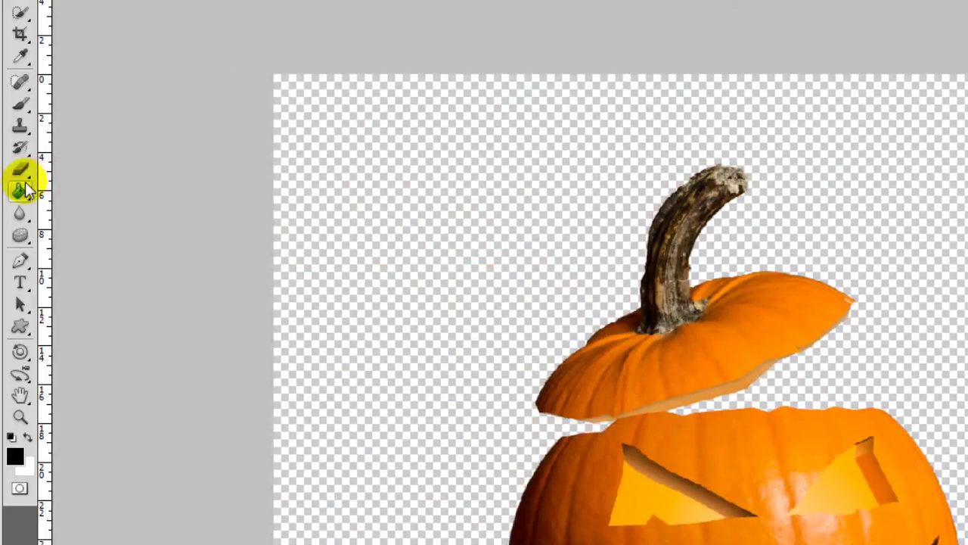
{"action": "left_click", "coordinate": [21, 185]}
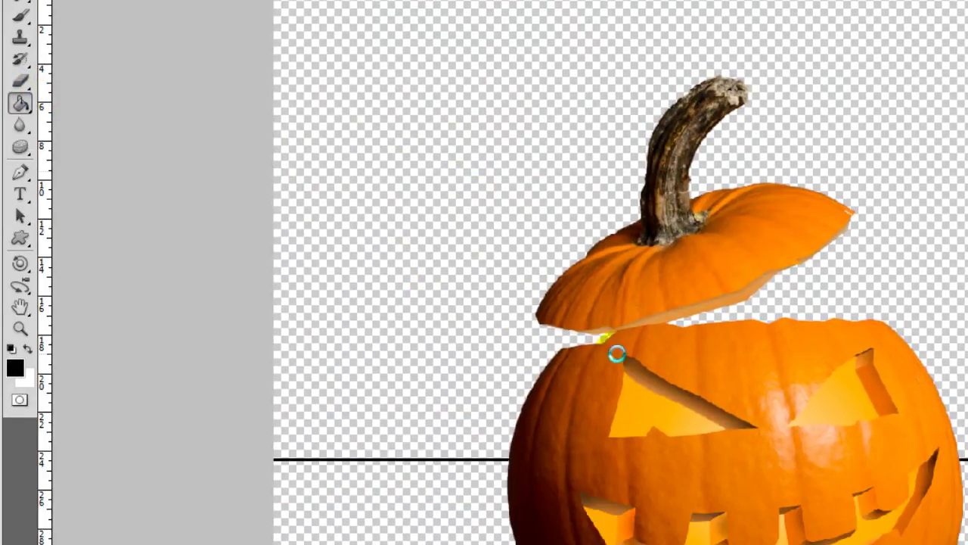
{"action": "left_click", "coordinate": [616, 354]}
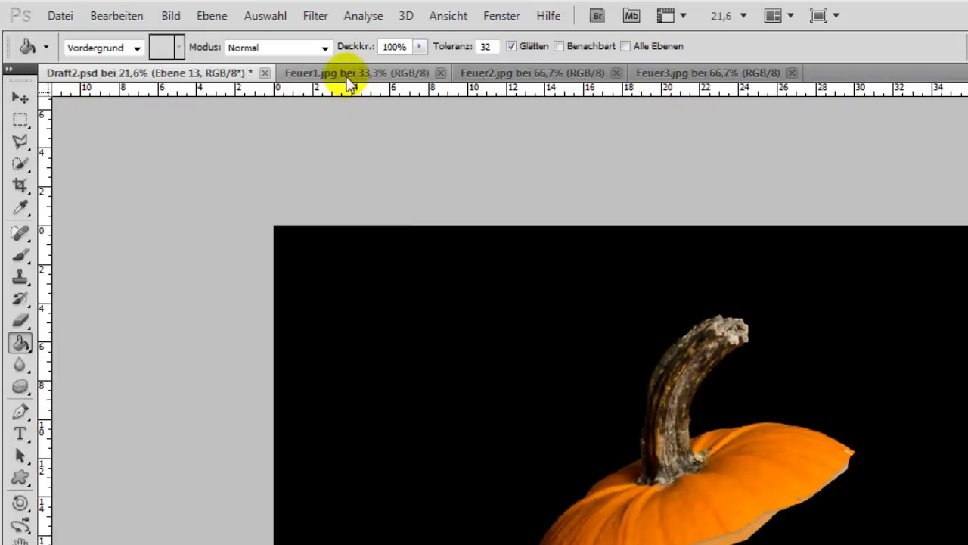
Paste the Feuer1.jpg fire into Draft2.psd and stack it just below the face layer
{"action": "left_click", "coordinate": [349, 74]}
{"action": "left_click", "coordinate": [21, 97]}
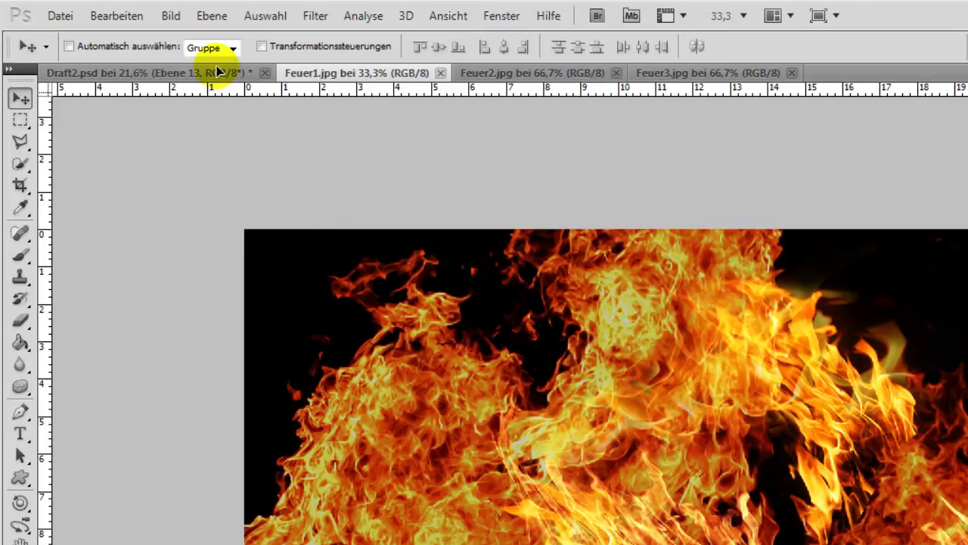
{"action": "left_click", "coordinate": [218, 71]}
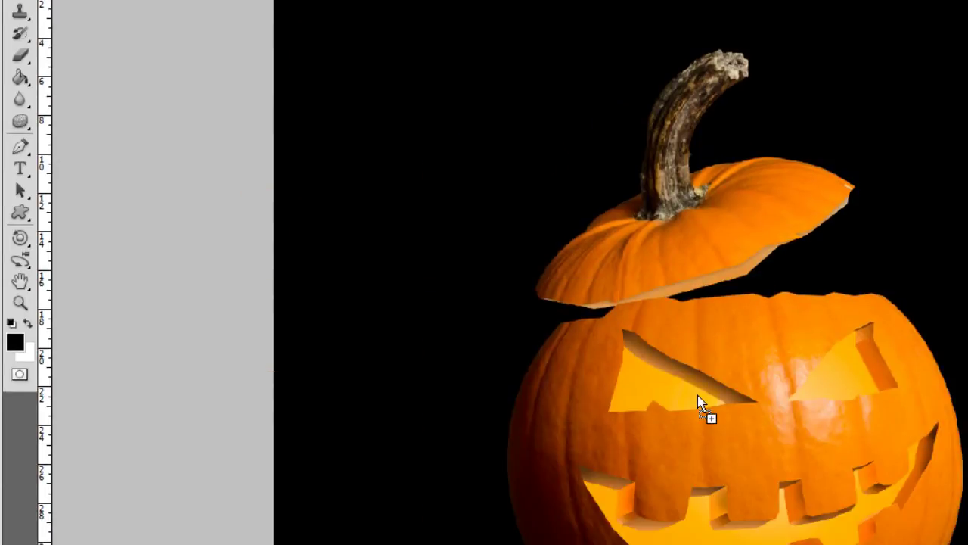
{"action": "key", "text": "ctrl+v"}
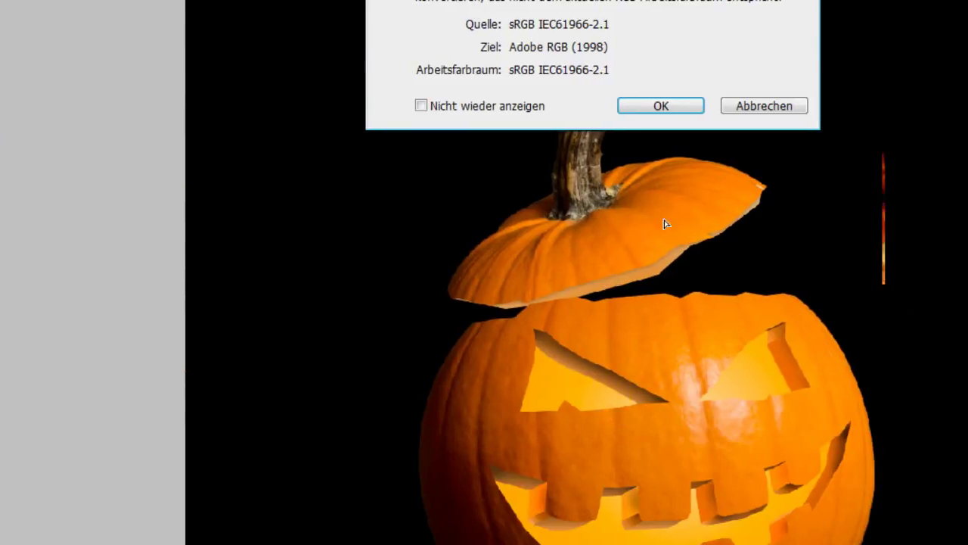
{"action": "left_click", "coordinate": [662, 193]}
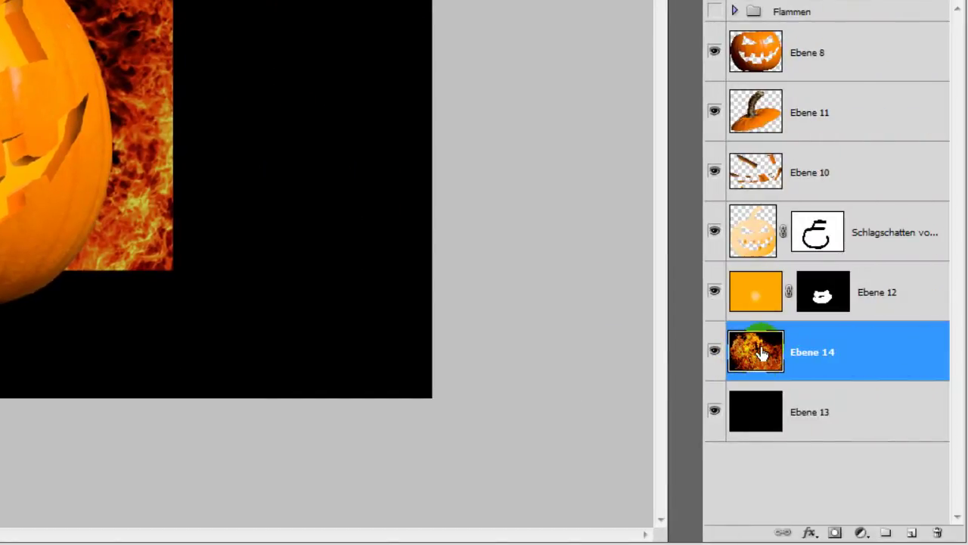
{"action": "left_click_drag", "start_coordinate": [756, 440], "coordinate": [767, 173]}
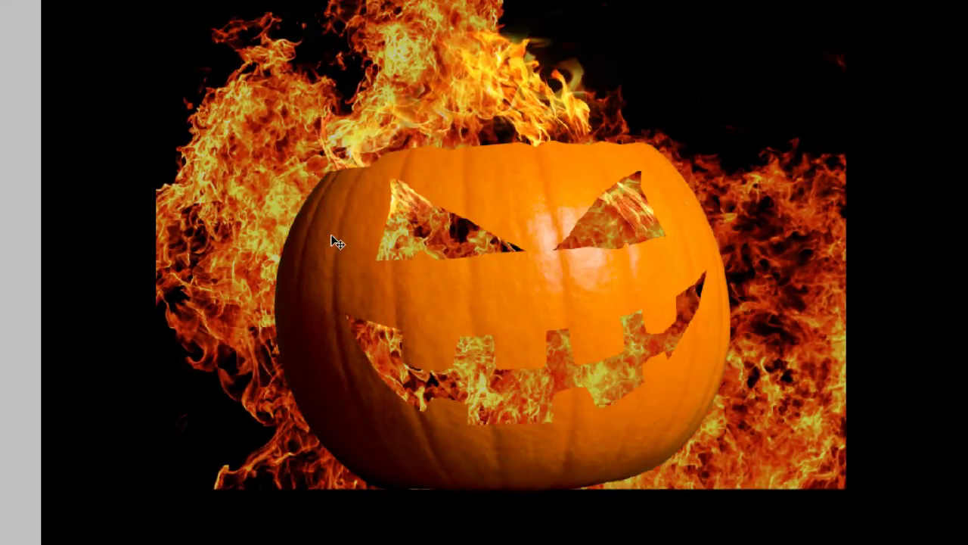
Shrink the fire behind the carved face and blend it with Negativ multiplizieren
{"action": "key", "text": "ctrl+t"}
{"action": "left_click_drag", "start_coordinate": [672, 314], "coordinate": [392, 216]}
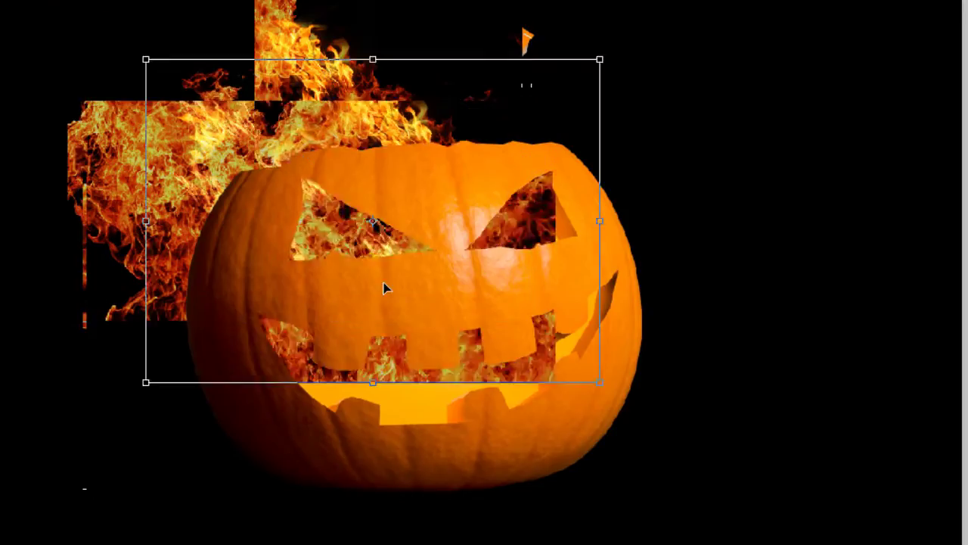
{"action": "left_click_drag", "start_coordinate": [385, 288], "coordinate": [414, 343]}
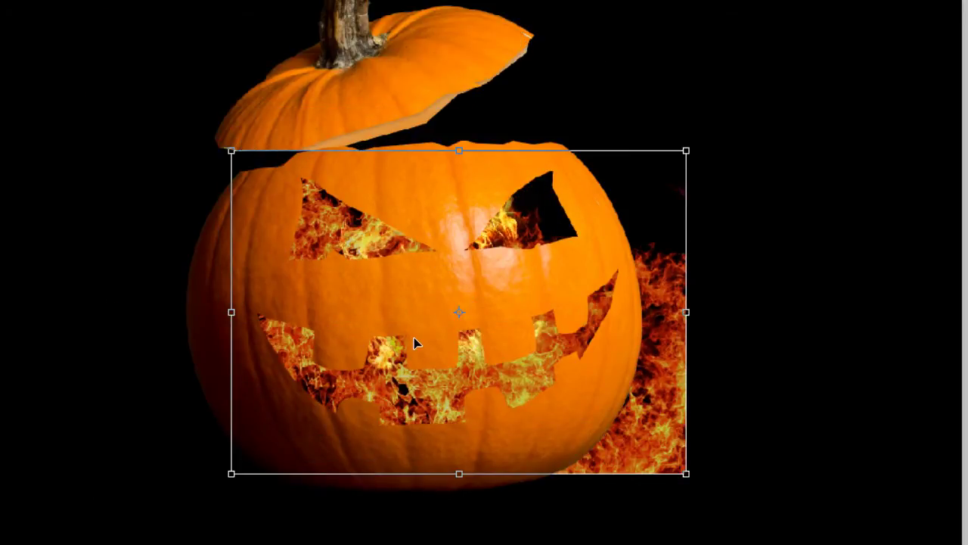
{"action": "key", "text": "Return"}
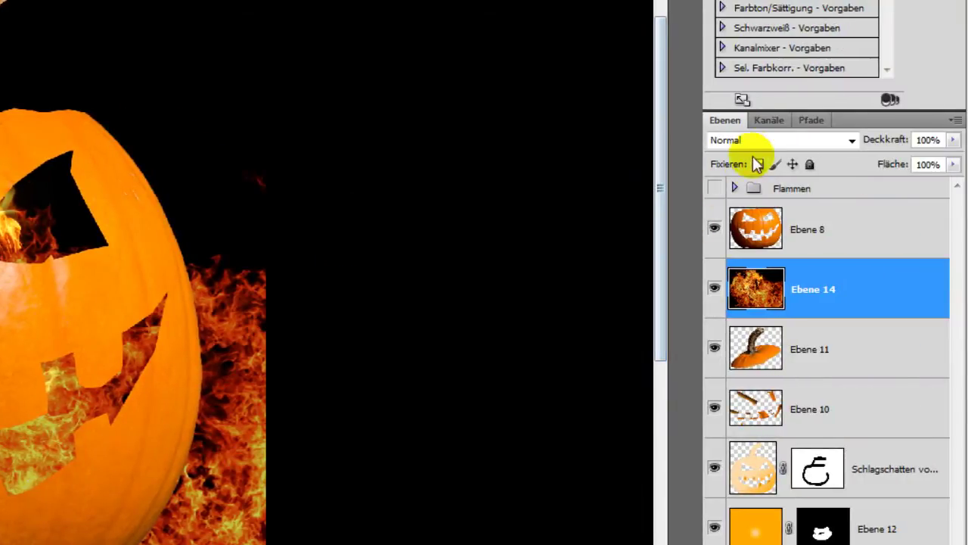
{"action": "left_click", "coordinate": [764, 142]}
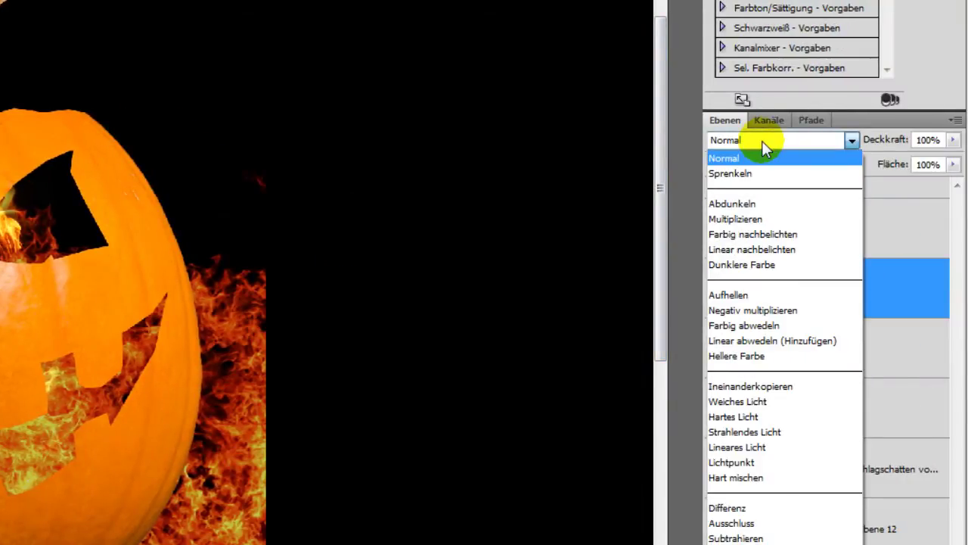
{"action": "left_click", "coordinate": [762, 311]}
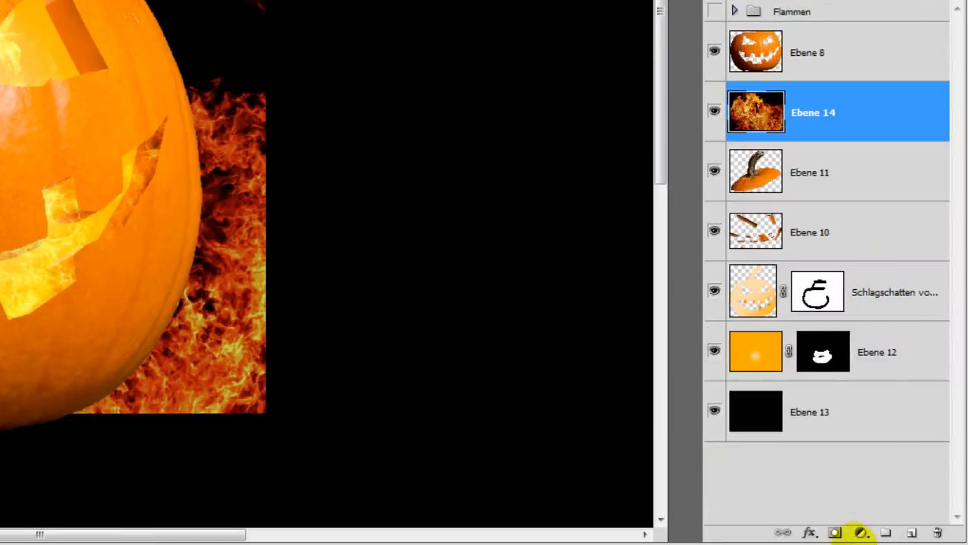
{"action": "left_click", "coordinate": [833, 533]}
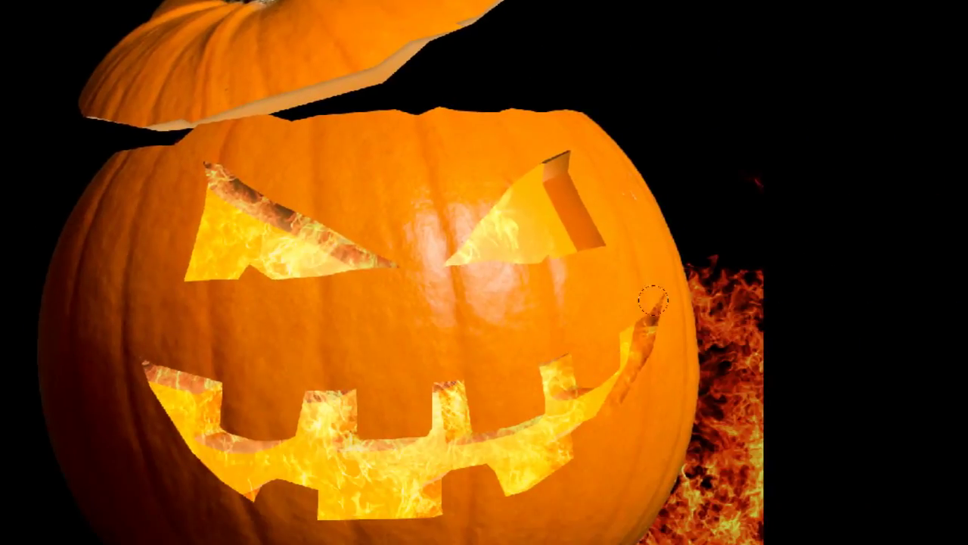
Paint black on Ebene 14's mask to hide flames past the pumpkin's right edge
{"action": "mouse_move", "coordinate": [726, 333]}
{"action": "left_mouse_down"}
{"action": "mouse_move", "coordinate": [688, 268]}
{"action": "mouse_move", "coordinate": [499, 441]}
{"action": "left_mouse_up"}
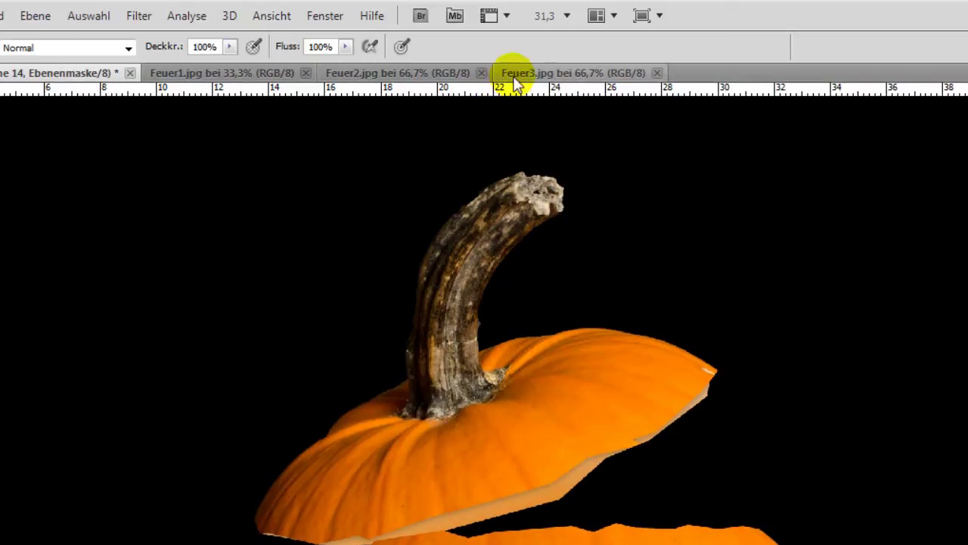
{"action": "left_click", "coordinate": [514, 76]}
Drag the Feuer2 flames into Draft2 and set them to Negativ multiplizieren
{"action": "left_click", "coordinate": [422, 76]}
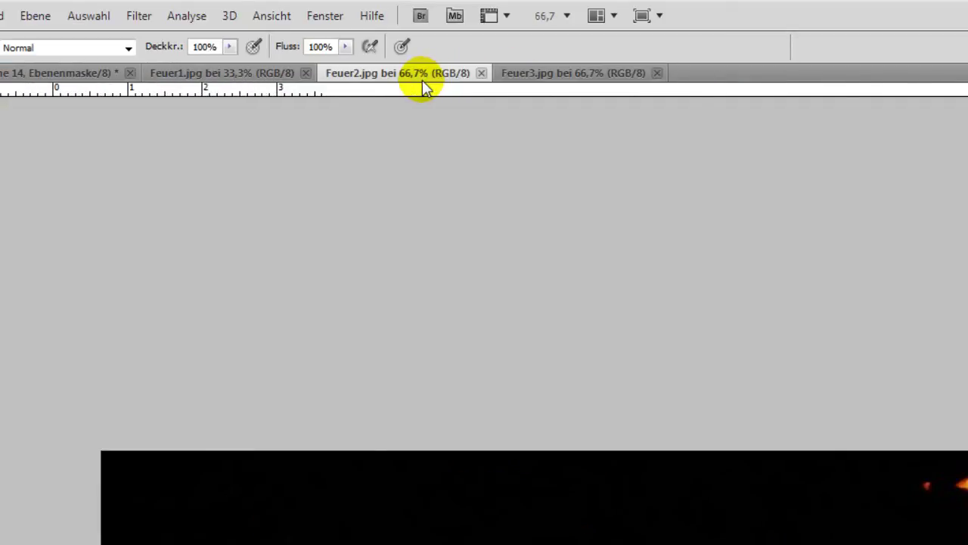
{"action": "left_click", "coordinate": [21, 99]}
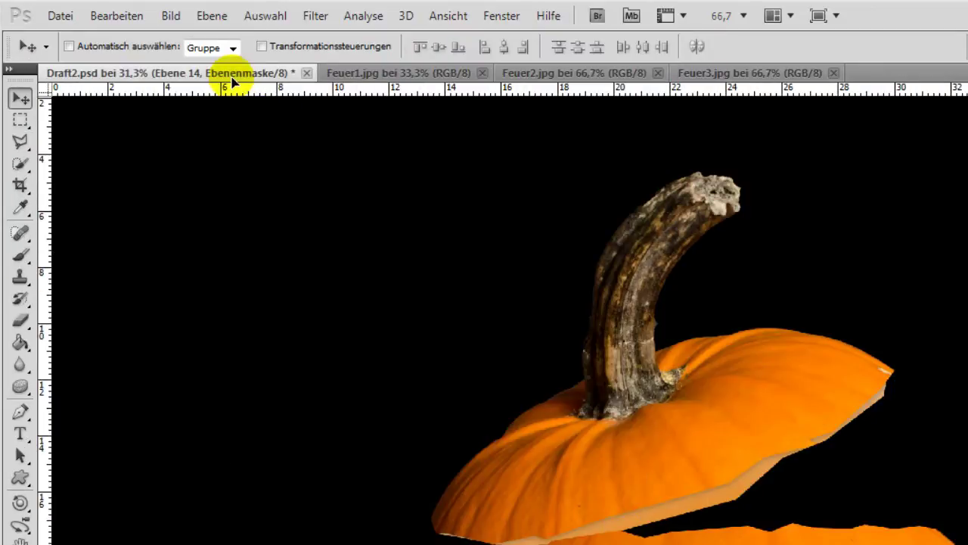
{"action": "left_click_drag", "start_coordinate": [233, 81], "coordinate": [515, 347]}
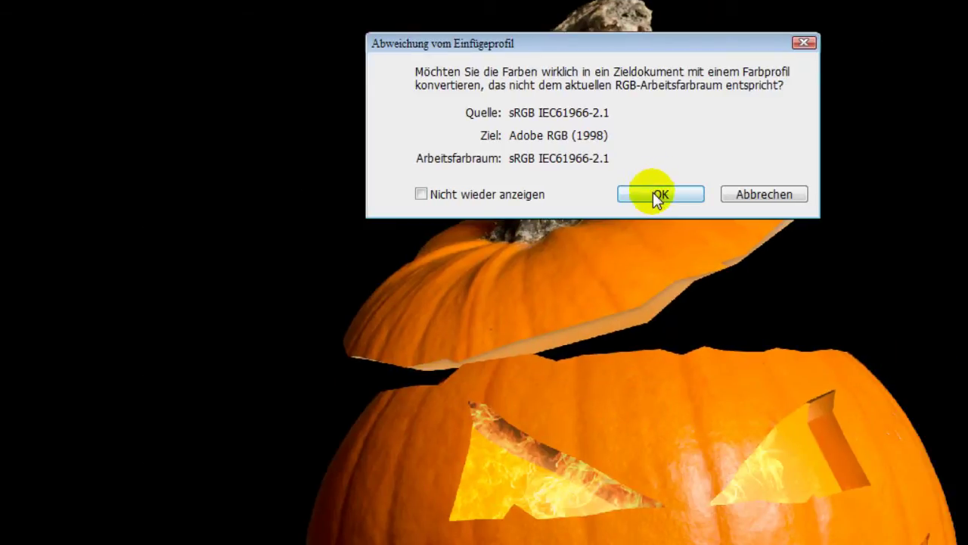
{"action": "left_click", "coordinate": [655, 195]}
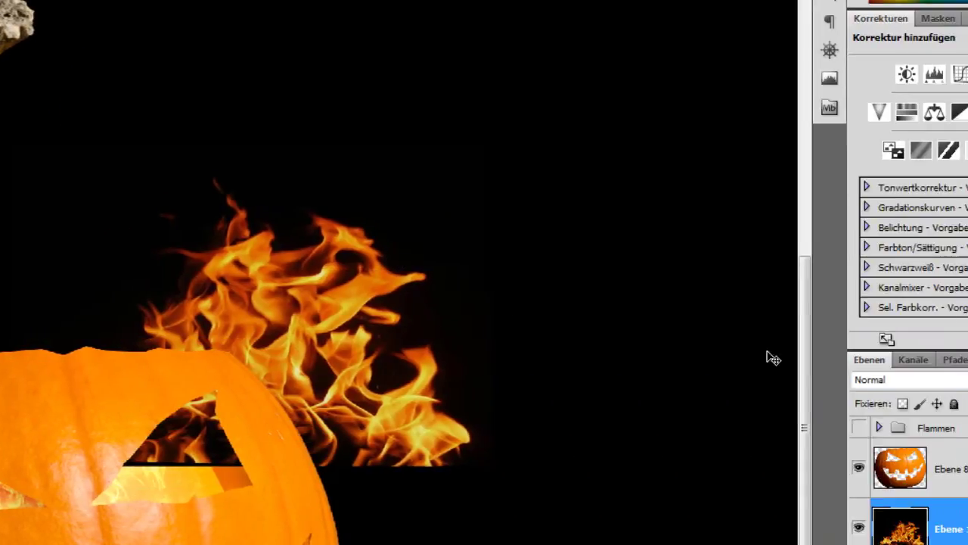
{"action": "left_click", "coordinate": [742, 389]}
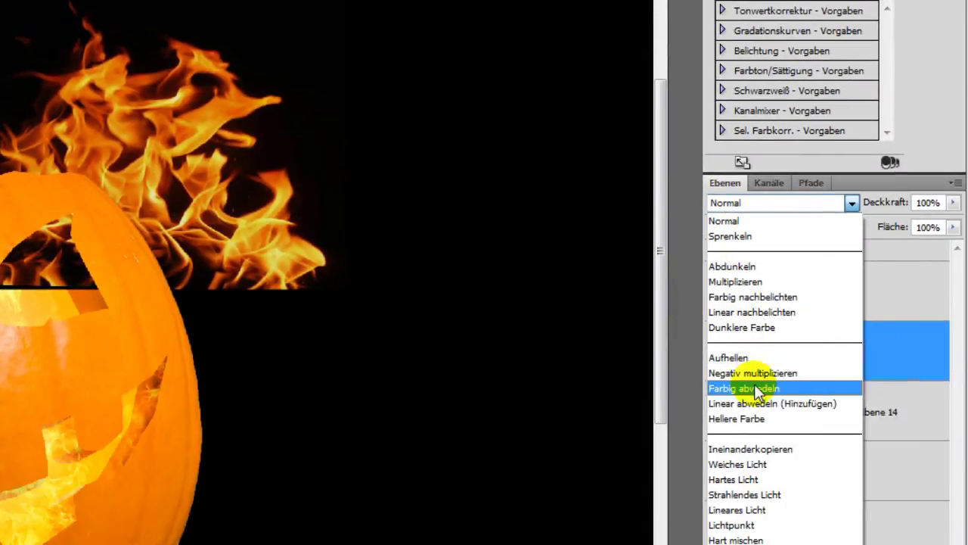
{"action": "left_click", "coordinate": [758, 372]}
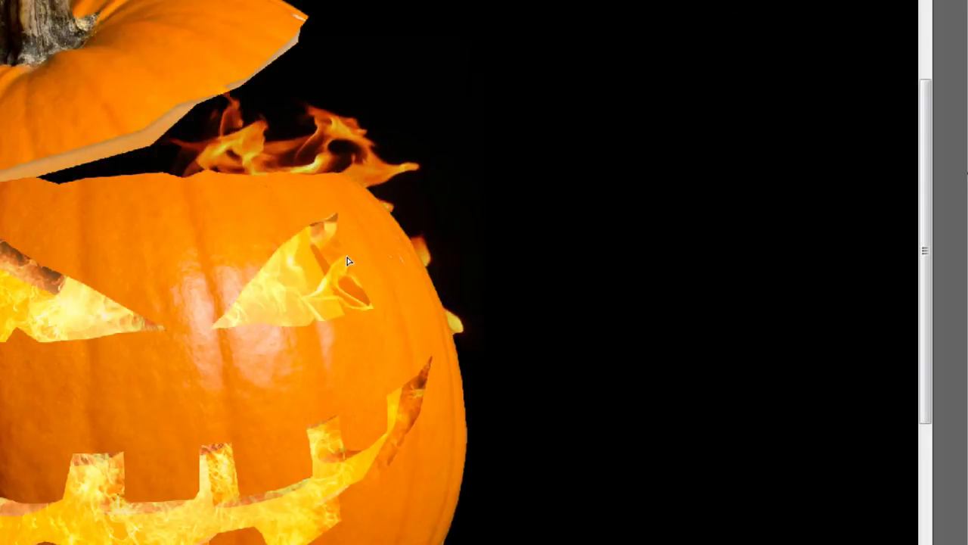
Move the Feuer2 flames onto the pumpkin and scale them down narrower
{"action": "left_click_drag", "start_coordinate": [279, 183], "coordinate": [484, 285]}
{"action": "key", "text": "ctrl+t"}
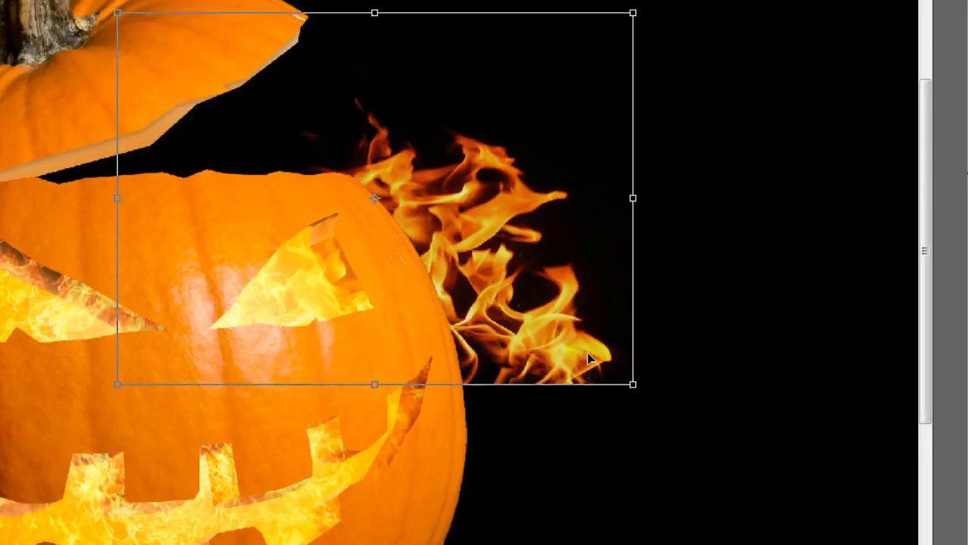
{"action": "left_click_drag", "start_coordinate": [633, 387], "coordinate": [488, 244]}
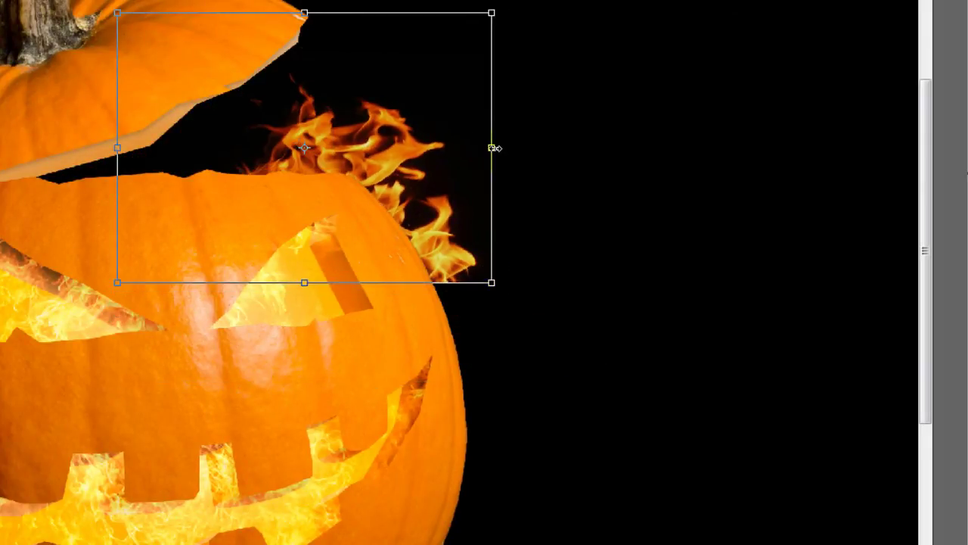
{"action": "left_click_drag", "start_coordinate": [492, 148], "coordinate": [427, 147]}
{"action": "mouse_move", "coordinate": [271, 221]}
{"action": "left_mouse_down"}
{"action": "mouse_move", "coordinate": [283, 262]}
{"action": "mouse_move", "coordinate": [273, 250]}
{"action": "mouse_move", "coordinate": [294, 264]}
{"action": "left_mouse_up"}
{"action": "key", "text": "Return"}
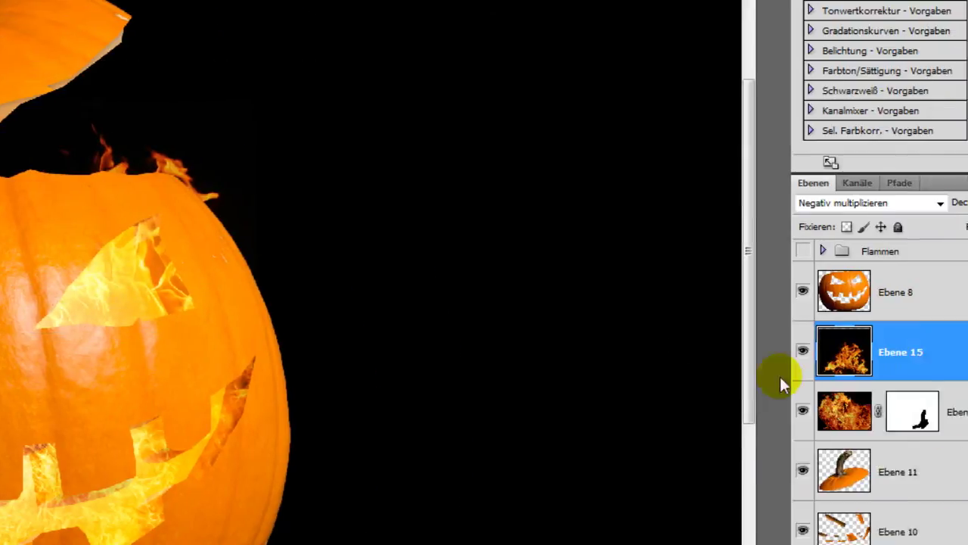
Raise Ebene 15 above Ebene 8, squeezing and tilting the flames from the left eye over the lid gap
{"action": "left_click_drag", "start_coordinate": [755, 363], "coordinate": [749, 281]}
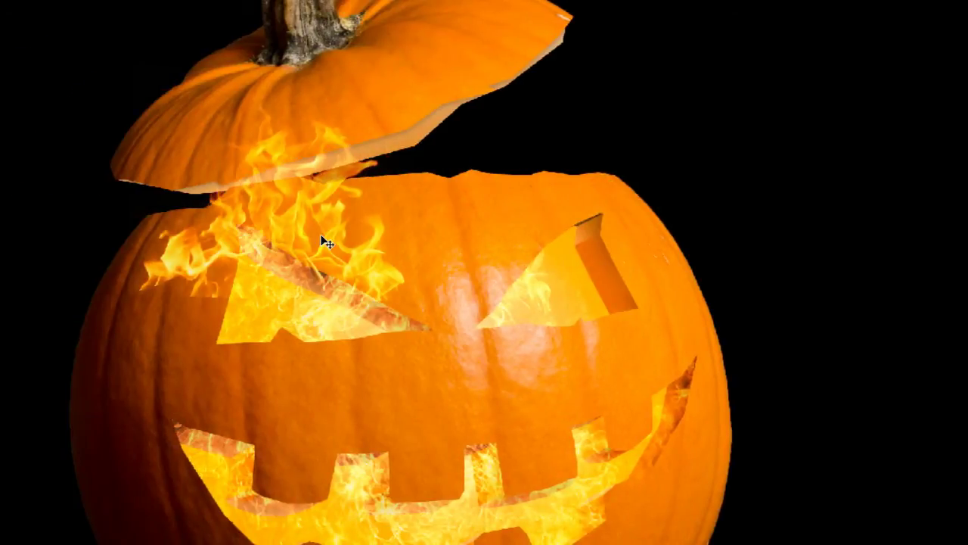
{"action": "key", "text": "ctrl+t"}
{"action": "left_click_drag", "start_coordinate": [426, 156], "coordinate": [253, 273]}
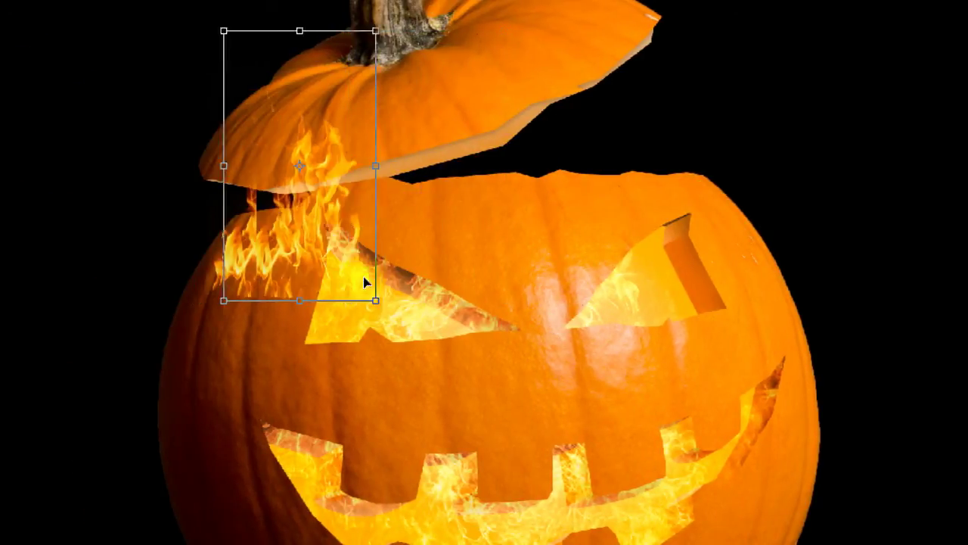
{"action": "mouse_move", "coordinate": [363, 282]}
{"action": "left_mouse_down"}
{"action": "mouse_move", "coordinate": [435, 272]}
{"action": "mouse_move", "coordinate": [298, 283]}
{"action": "mouse_move", "coordinate": [249, 261]}
{"action": "left_mouse_up"}
{"action": "mouse_move", "coordinate": [465, 218]}
{"action": "left_mouse_down"}
{"action": "mouse_move", "coordinate": [372, 209]}
{"action": "mouse_move", "coordinate": [317, 249]}
{"action": "left_mouse_up"}
{"action": "key", "text": "Return"}
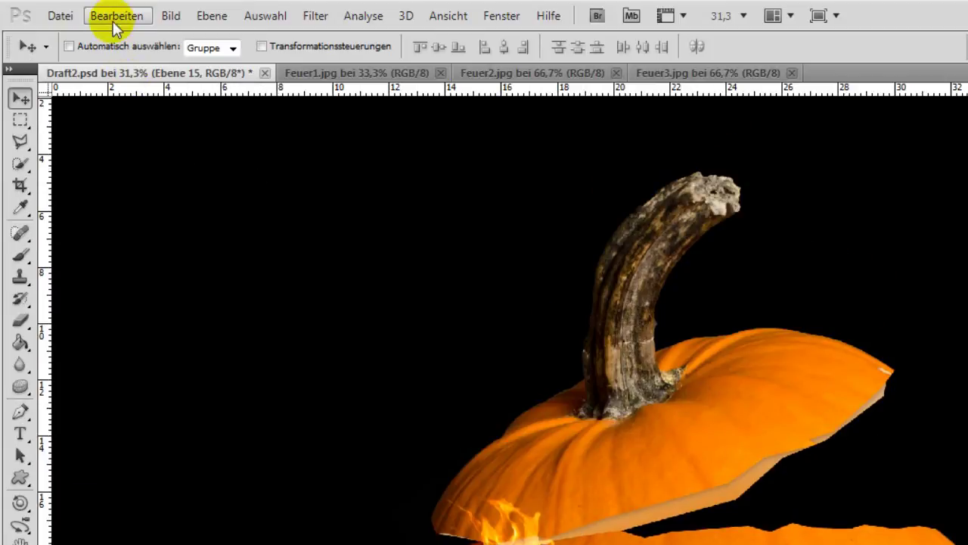
Warp (Verkrümmen) the flames' lower edge and corner to follow the pumpkin and left eye
{"action": "left_click", "coordinate": [117, 16]}
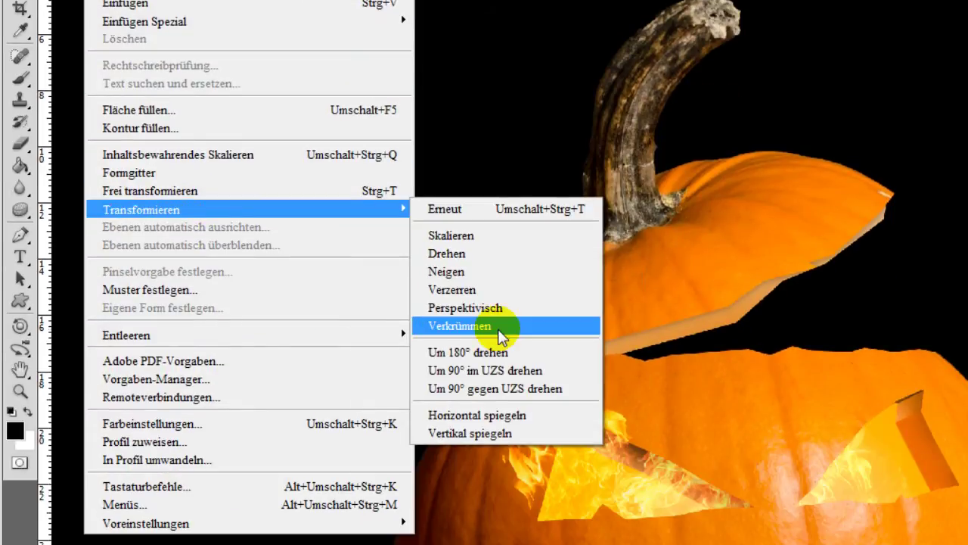
{"action": "mouse_move", "coordinate": [142, 386]}
{"action": "left_click", "coordinate": [499, 325]}
{"action": "mouse_move", "coordinate": [470, 378]}
{"action": "left_mouse_down"}
{"action": "mouse_move", "coordinate": [434, 335]}
{"action": "mouse_move", "coordinate": [555, 372]}
{"action": "mouse_move", "coordinate": [544, 384]}
{"action": "mouse_move", "coordinate": [558, 368]}
{"action": "mouse_move", "coordinate": [643, 335]}
{"action": "mouse_move", "coordinate": [614, 344]}
{"action": "left_mouse_up"}
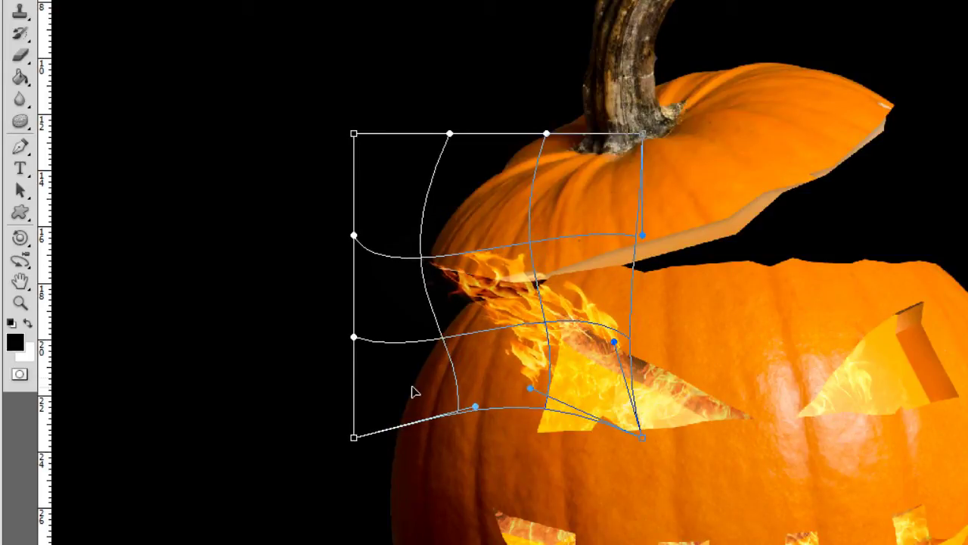
{"action": "mouse_move", "coordinate": [416, 411]}
{"action": "left_mouse_down"}
{"action": "mouse_move", "coordinate": [436, 335]}
{"action": "mouse_move", "coordinate": [448, 347]}
{"action": "left_mouse_up"}
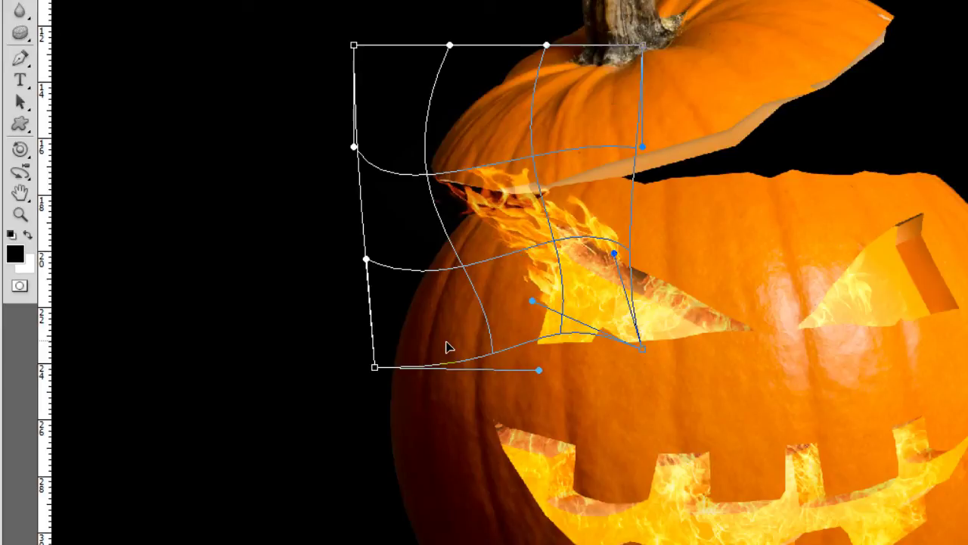
{"action": "key", "text": "Return"}
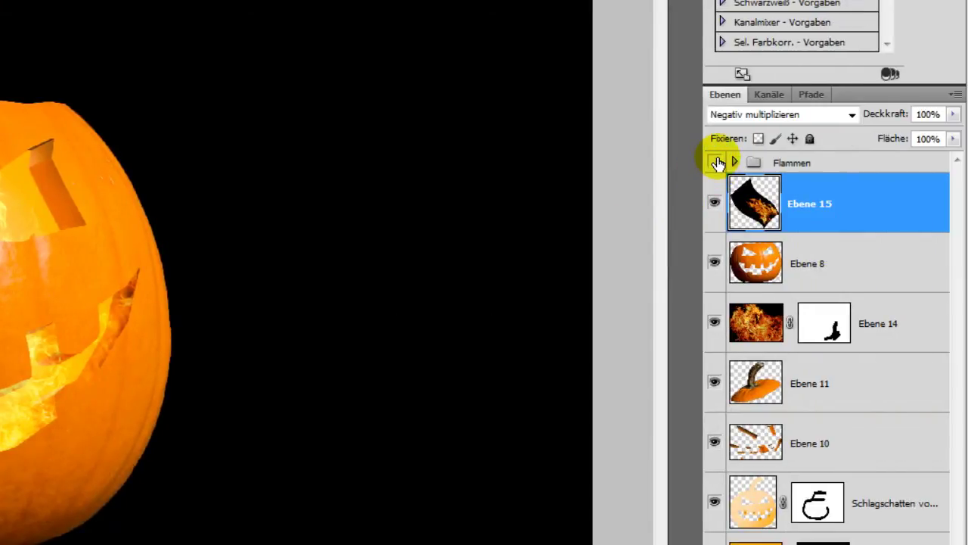
{"action": "left_click", "coordinate": [714, 163]}
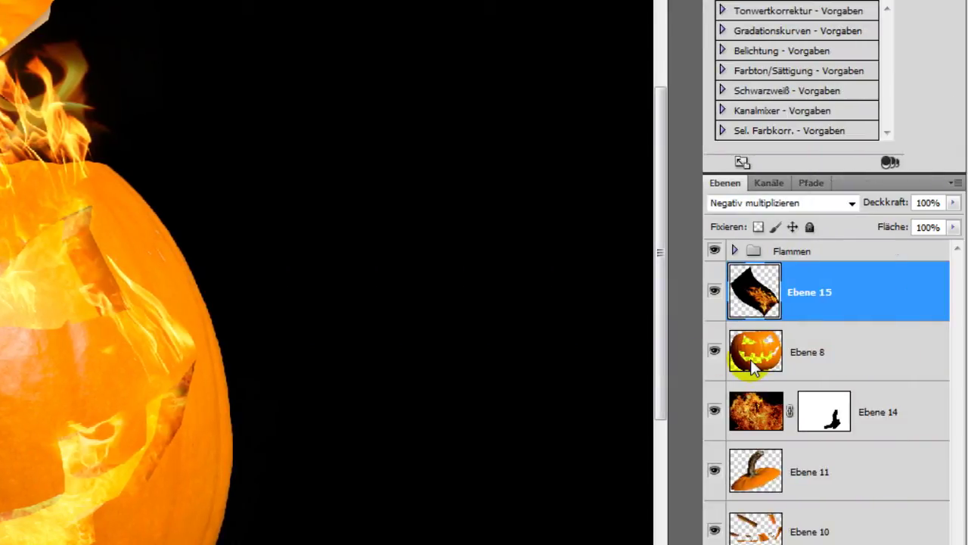
Select the carved pumpkin layer Ebene 8 for shading
{"action": "left_click", "coordinate": [750, 362]}
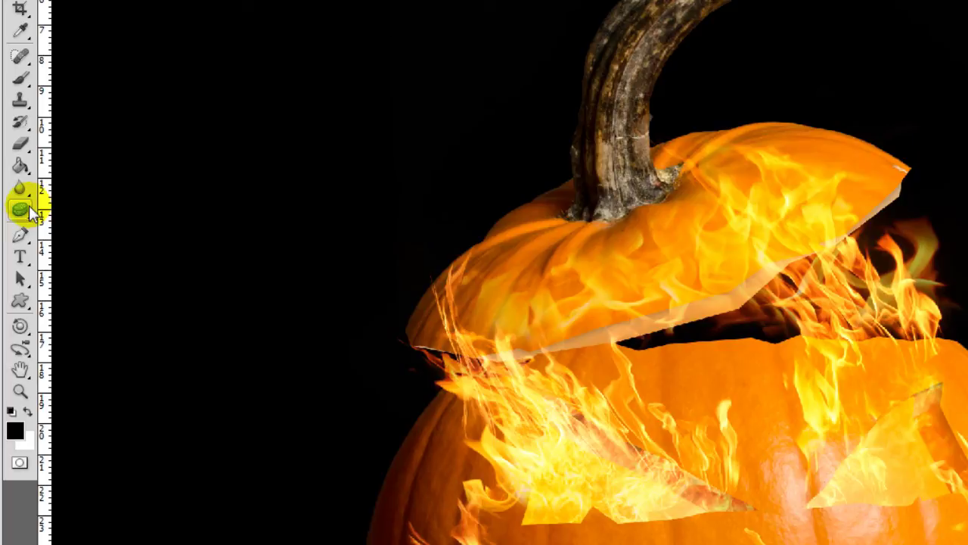
{"action": "left_click_drag", "start_coordinate": [29, 205], "coordinate": [84, 226]}
Burn Ebene 8's midtones around the eyes with a 197 px soft brush at 32% exposure
{"action": "left_click", "coordinate": [289, 47]}
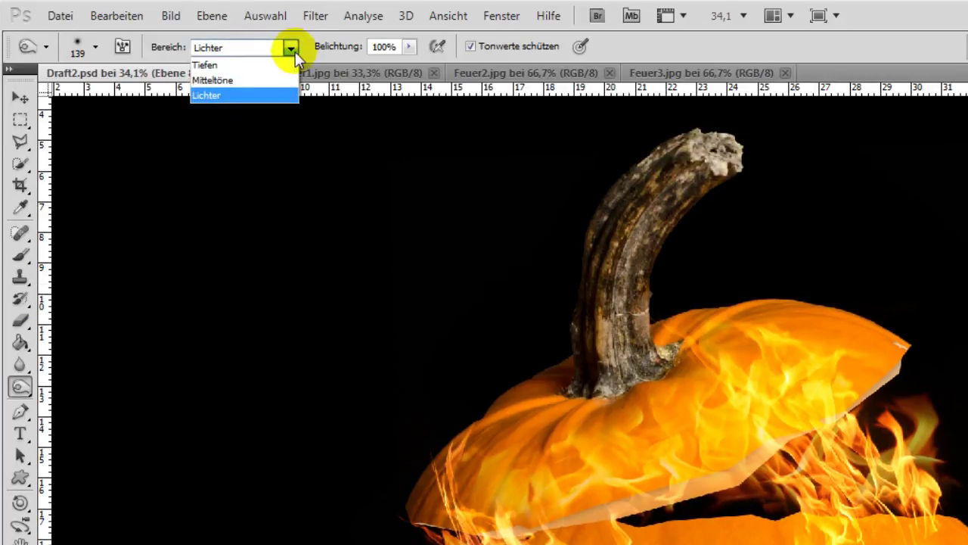
{"action": "left_click", "coordinate": [253, 80]}
{"action": "left_click_drag", "start_coordinate": [340, 47], "coordinate": [259, 51]}
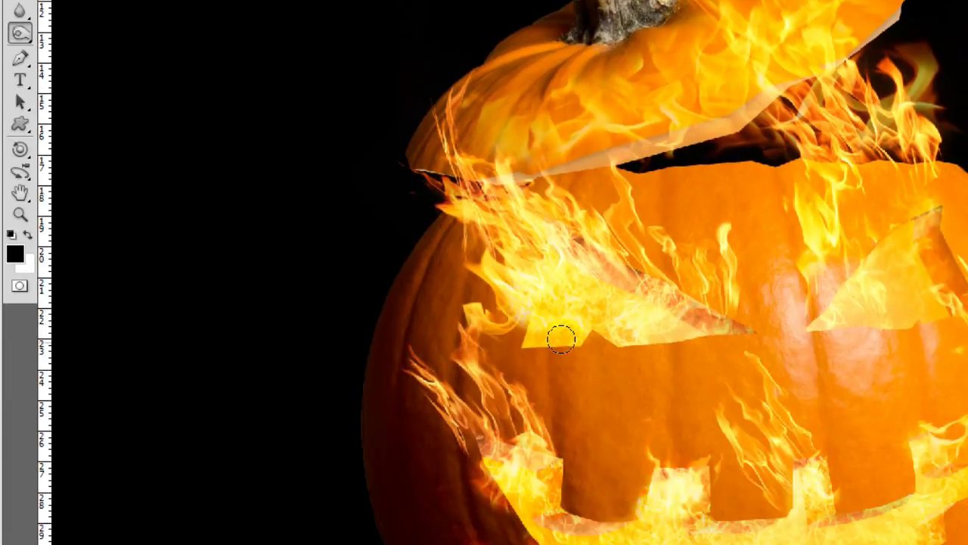
{"action": "right_click", "coordinate": [568, 340]}
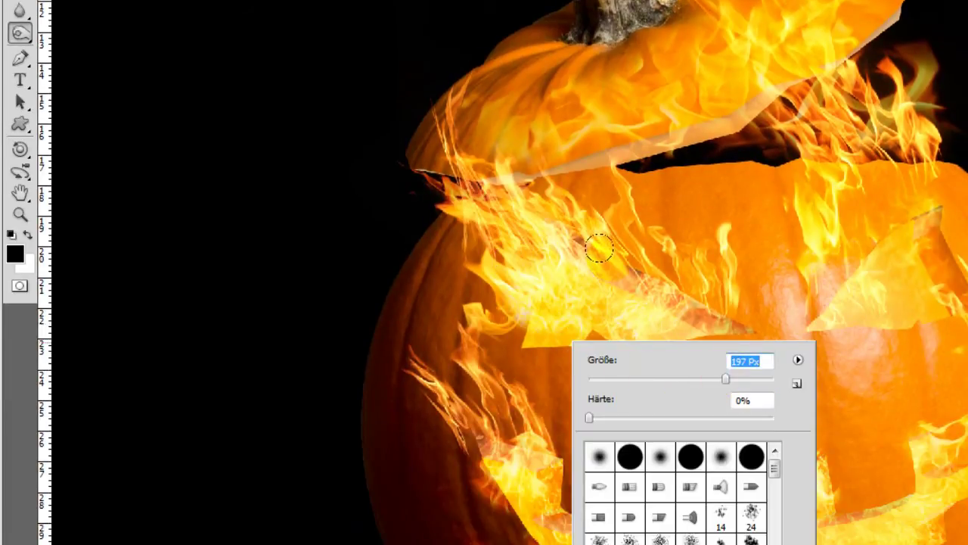
{"action": "key", "text": "Return"}
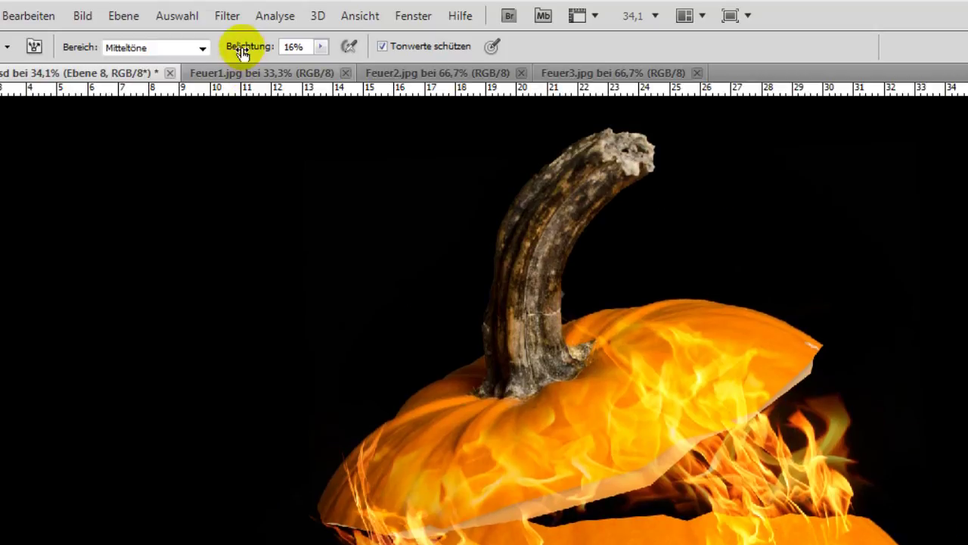
{"action": "left_click_drag", "start_coordinate": [242, 48], "coordinate": [257, 52]}
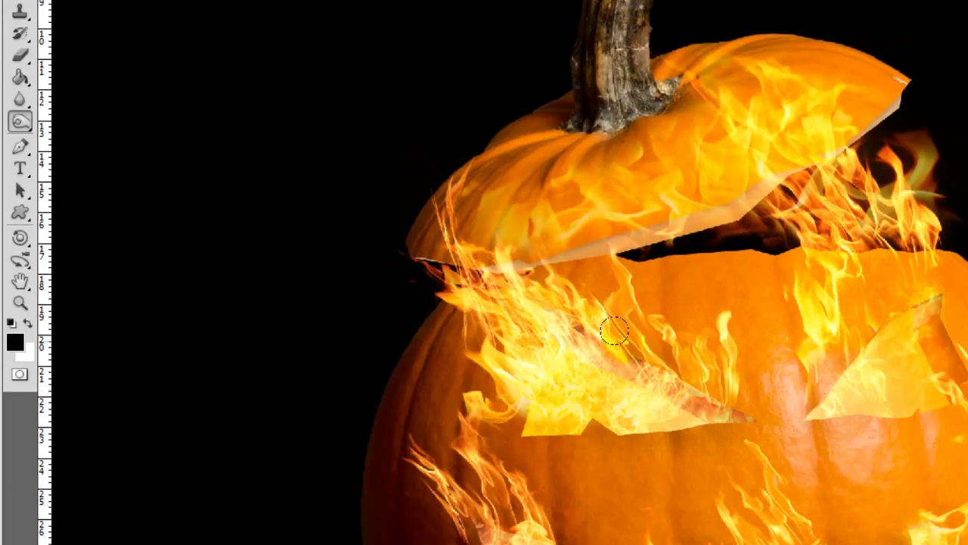
{"action": "left_click_drag", "start_coordinate": [614, 330], "coordinate": [666, 363]}
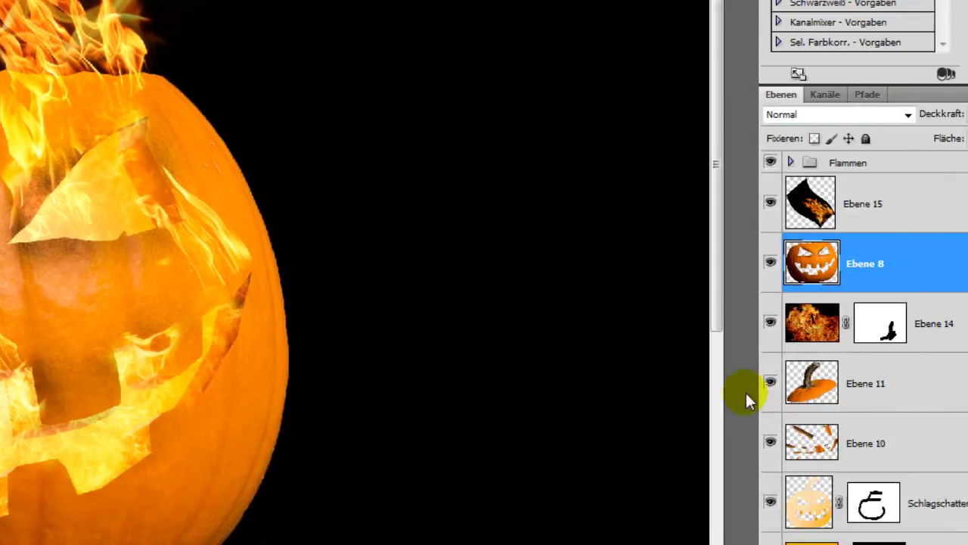
{"action": "left_click", "coordinate": [779, 385]}
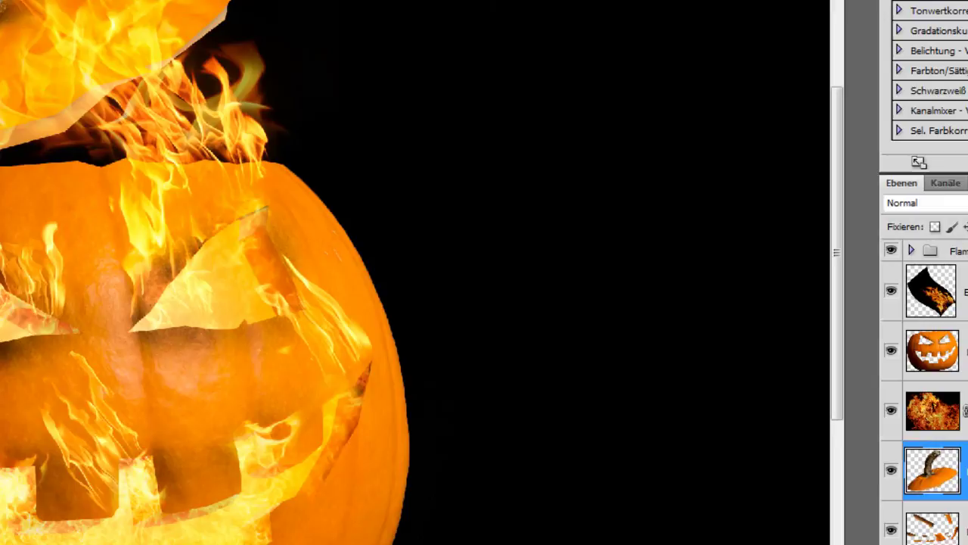